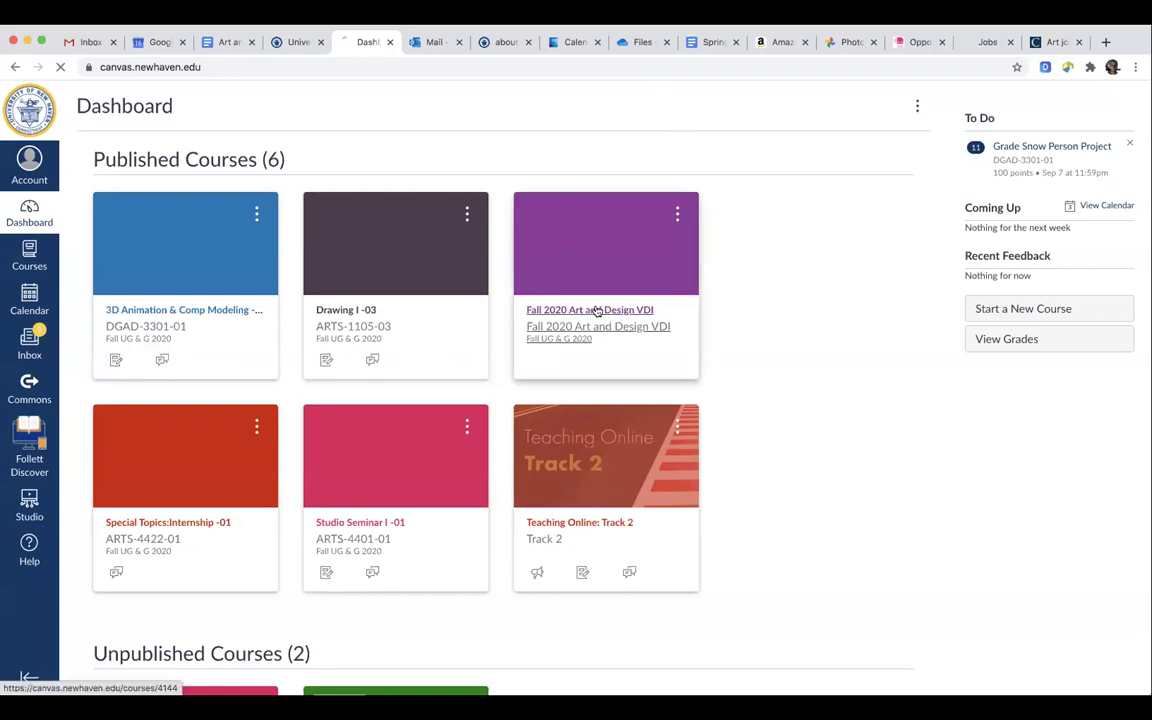
# Open the Fall 2020 Art and Design VDI course and its Amazon AWS Adobe Creative Cloud item.
pyautogui.click(592, 310)
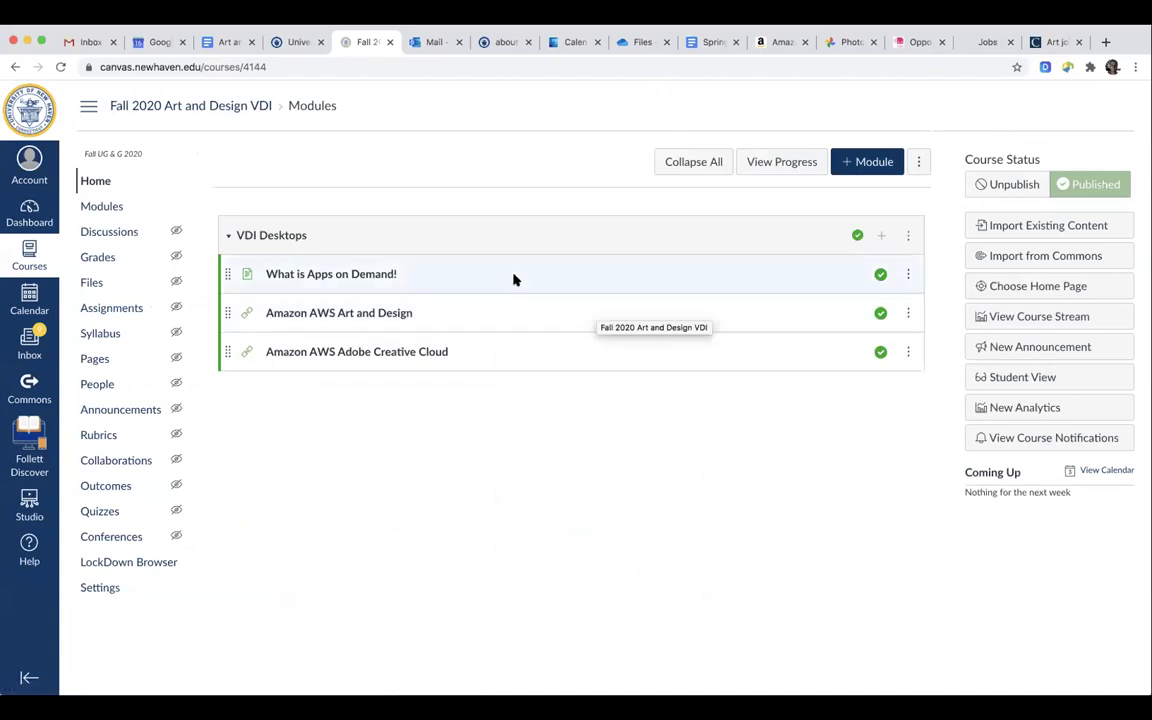
pyautogui.click(364, 314)
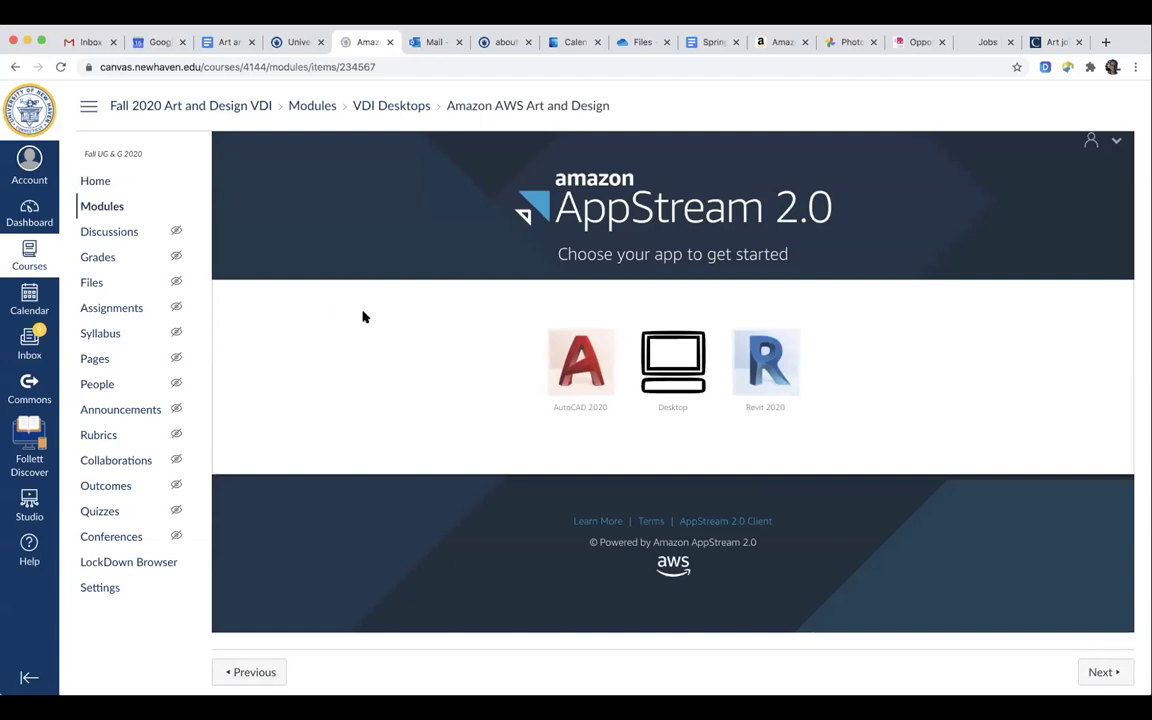
pyautogui.click(385, 108)
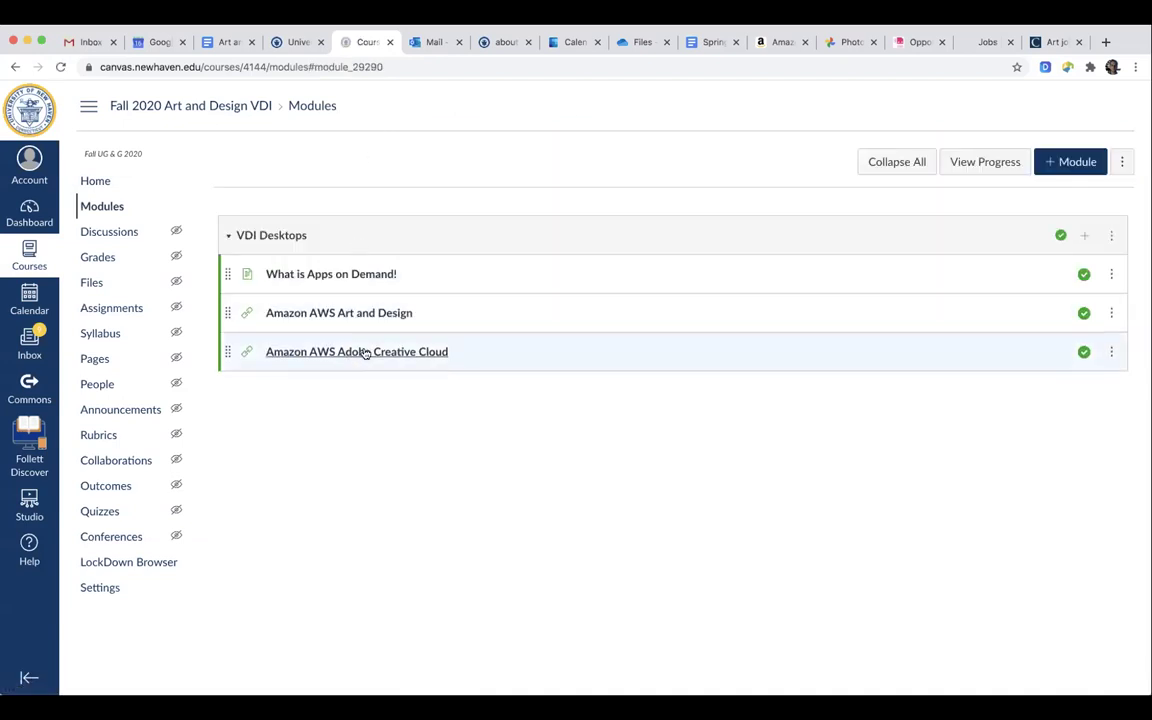
pyautogui.click(365, 352)
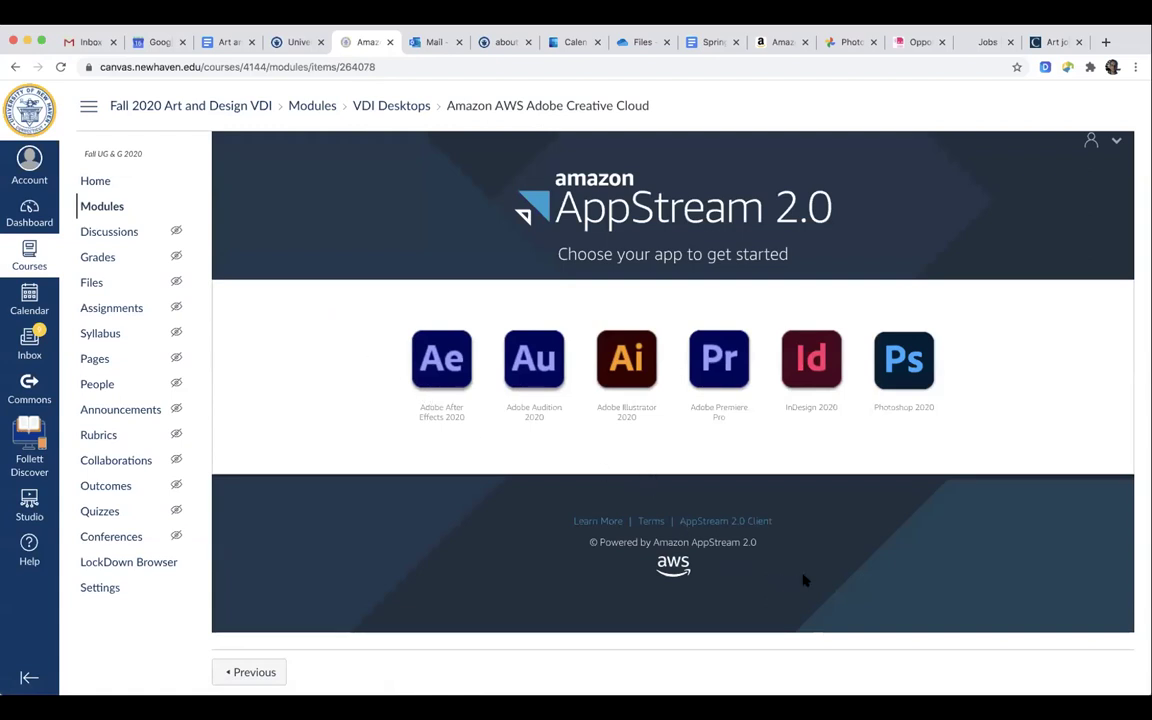
# Launch Photoshop 2020 from the AppStream 2.0 app chooser.
pyautogui.click(897, 375)
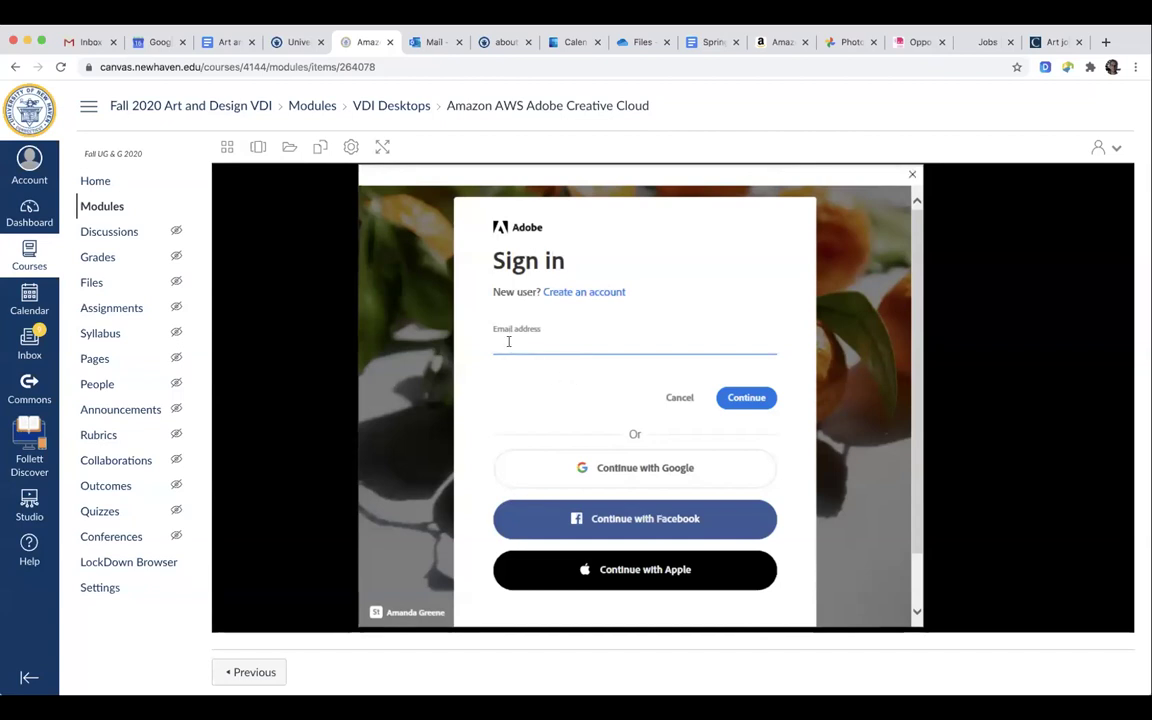
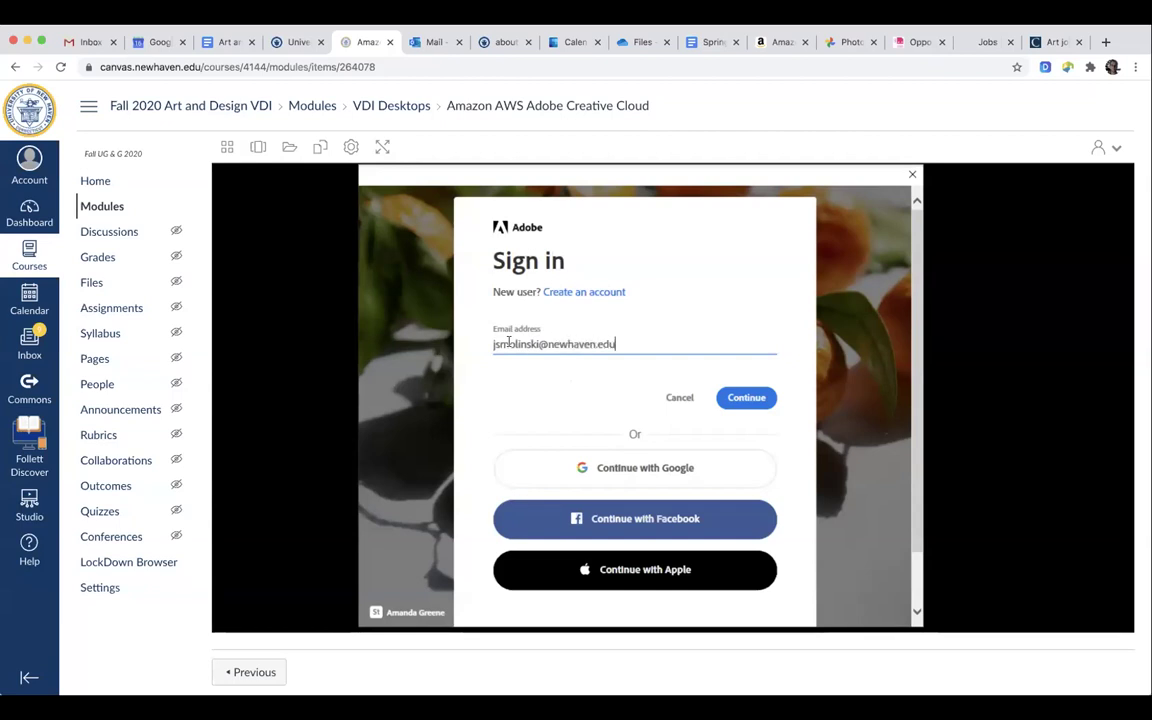
# Enter the Adobe account e-mail address and choose Company or School Account.
pyautogui.click(747, 398)
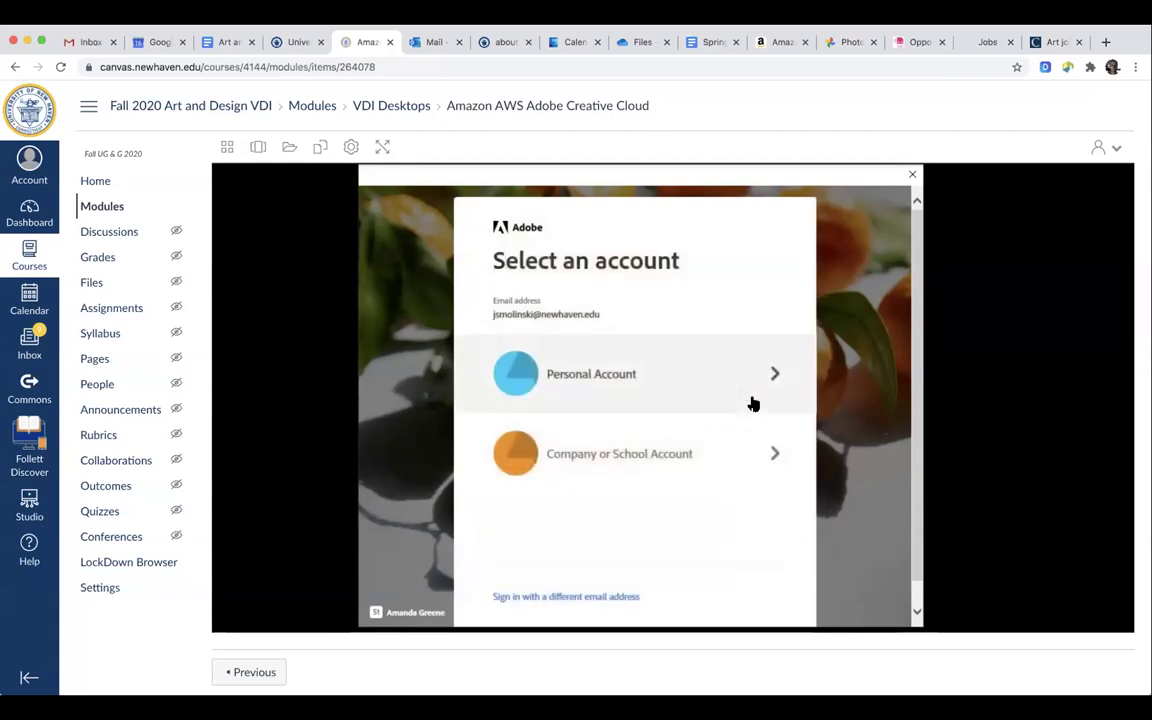
pyautogui.click(662, 458)
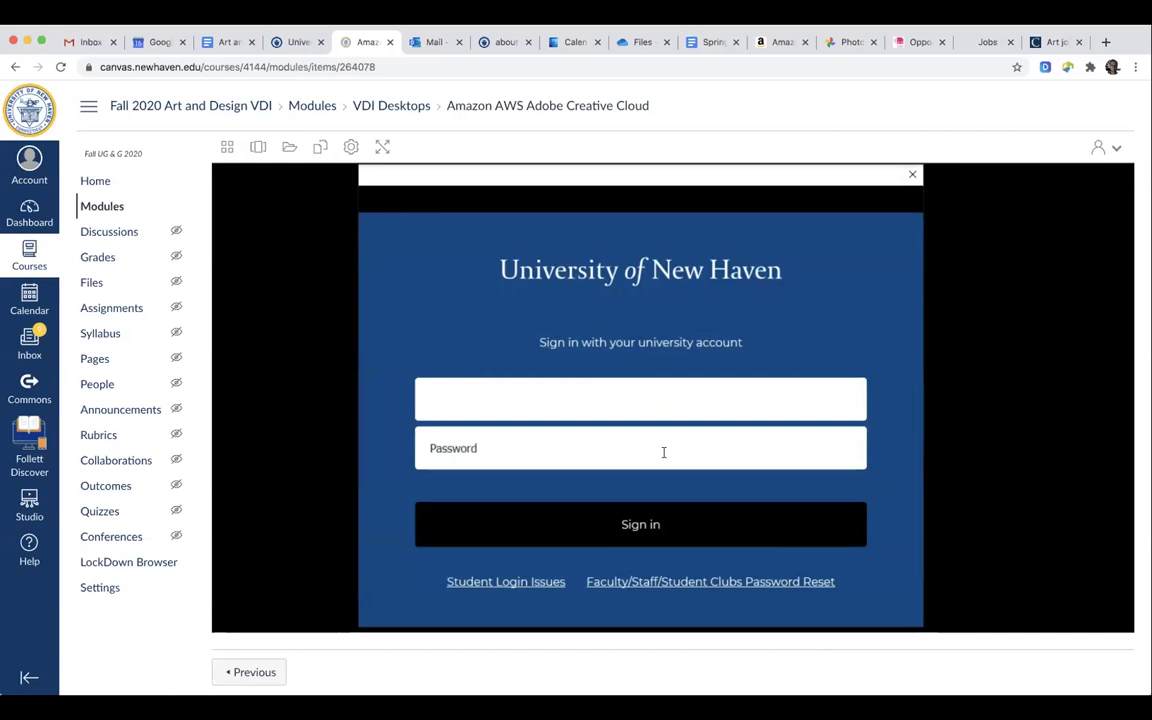
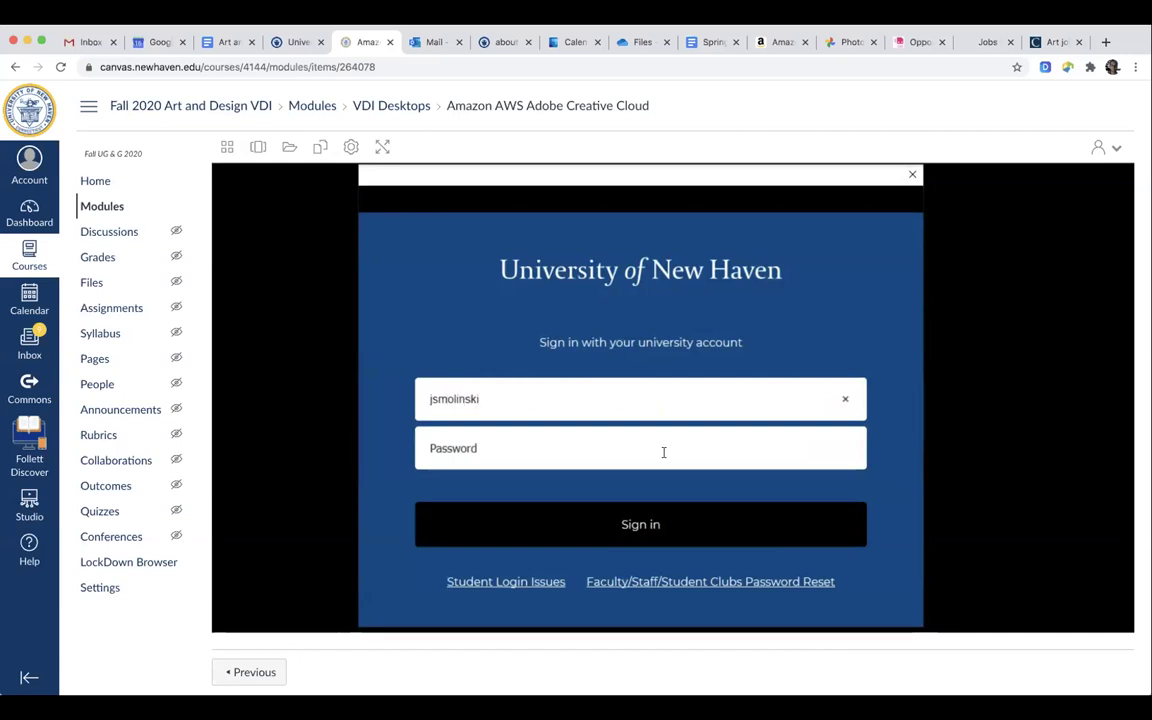
# Sign in with the university username and password.
pyautogui.press('Tab')
pyautogui.write('••••••••••')
pyautogui.press('Return')
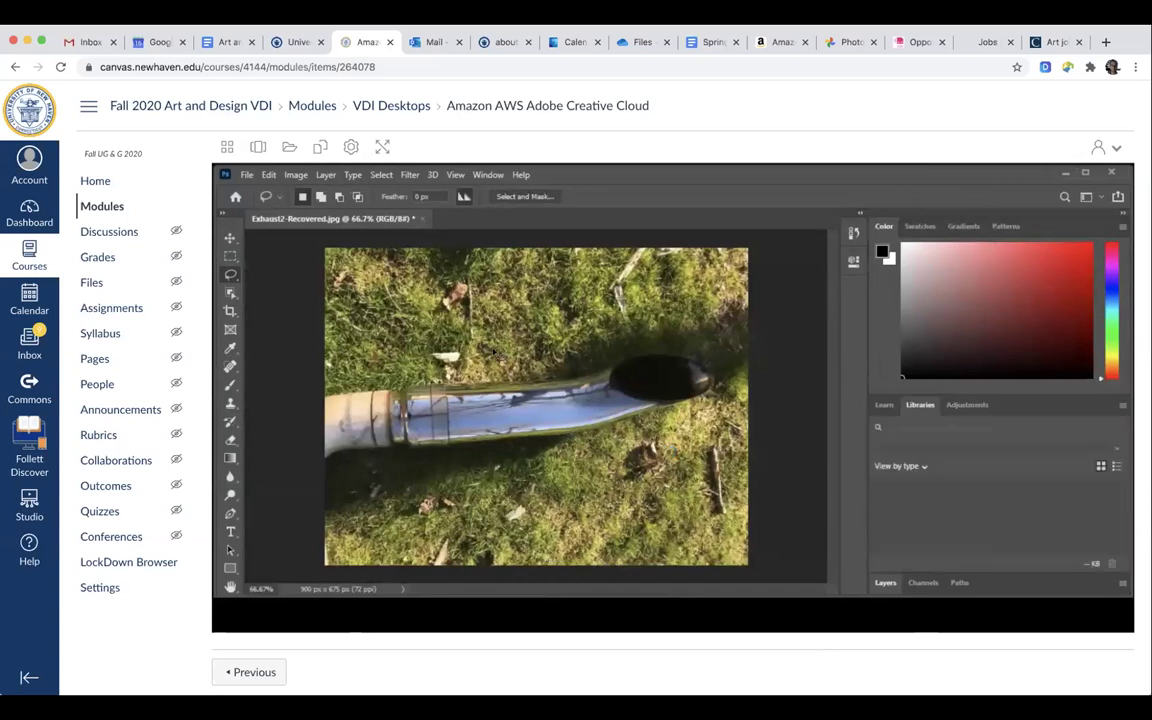
# Create a new document at the default 2100 × 1500 px size.
pyautogui.click(247, 175)
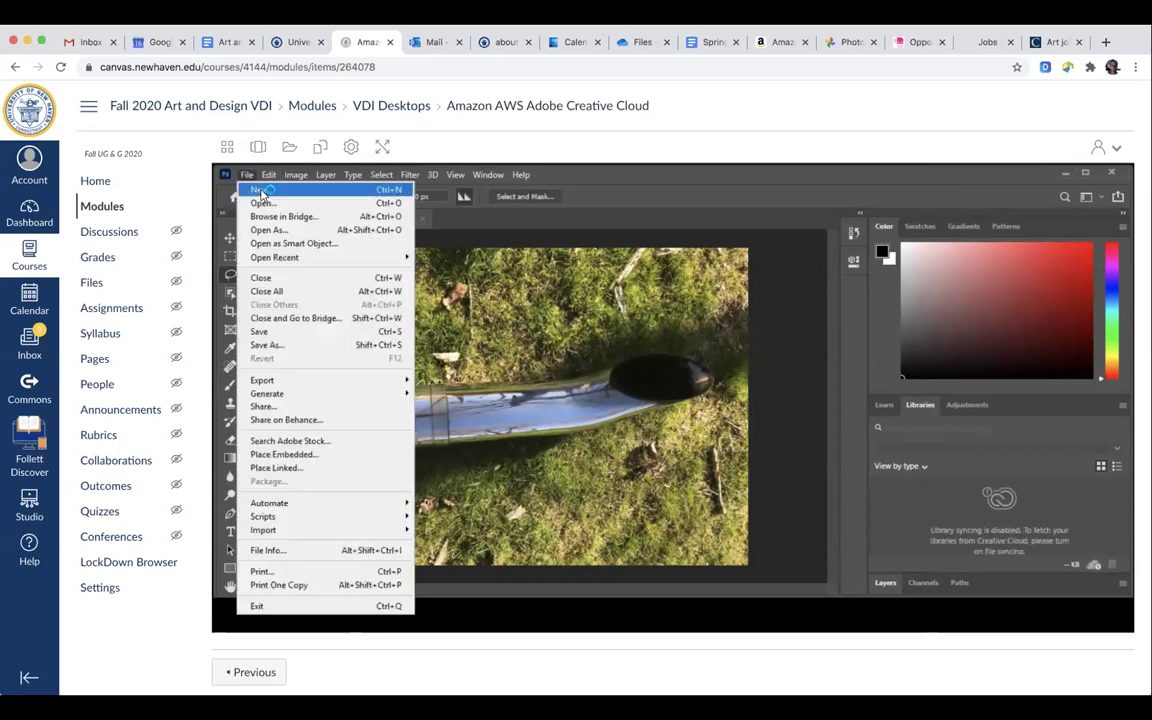
pyautogui.click(258, 189)
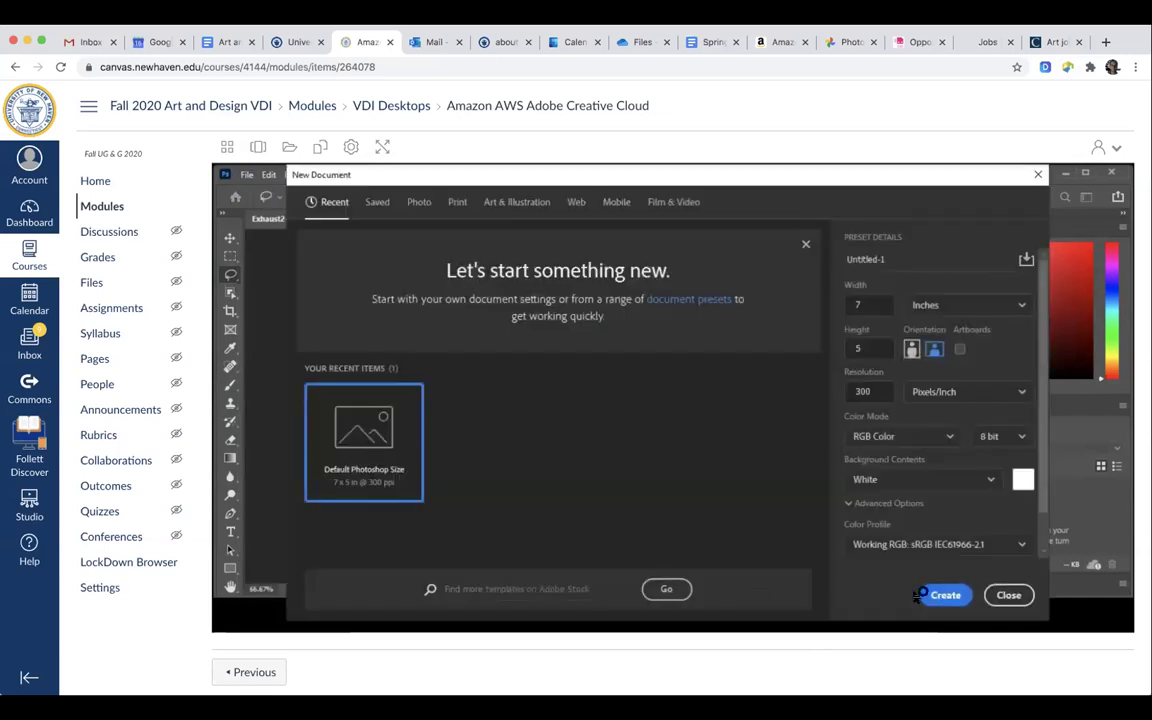
pyautogui.click(946, 595)
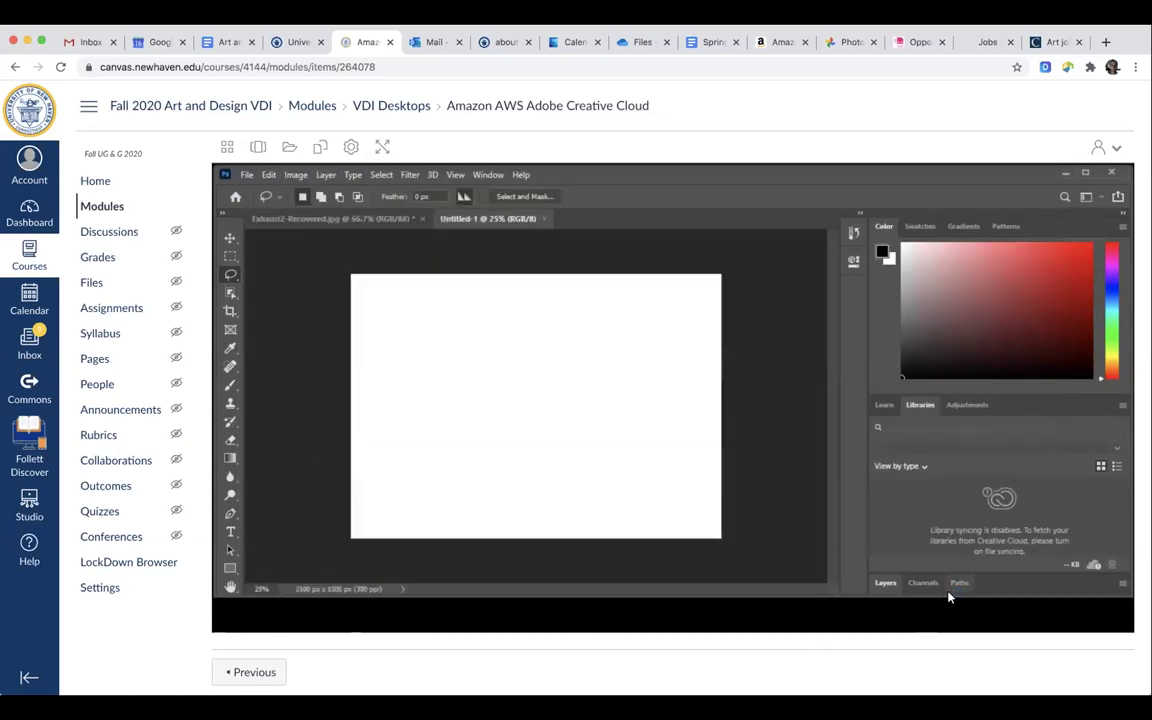
# Fill the canvas with a diagonal cyan-to-magenta gradient.
pyautogui.click(230, 458)
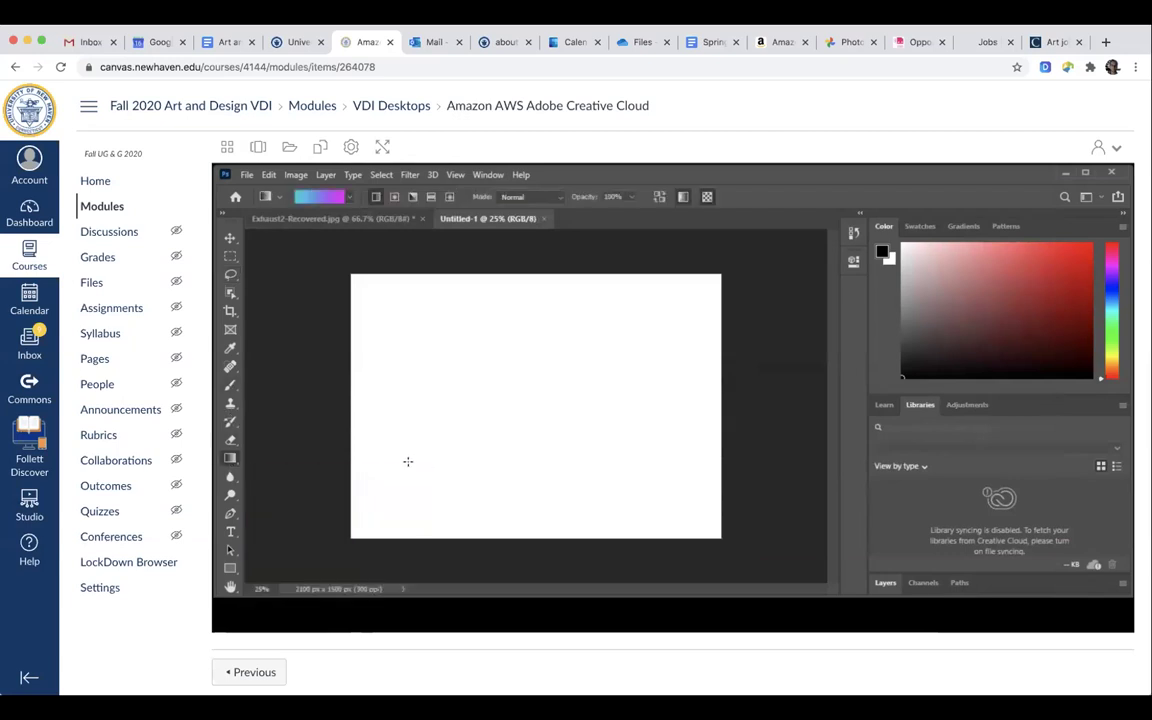
pyautogui.moveTo(401, 466); pyautogui.dragTo(612, 338)
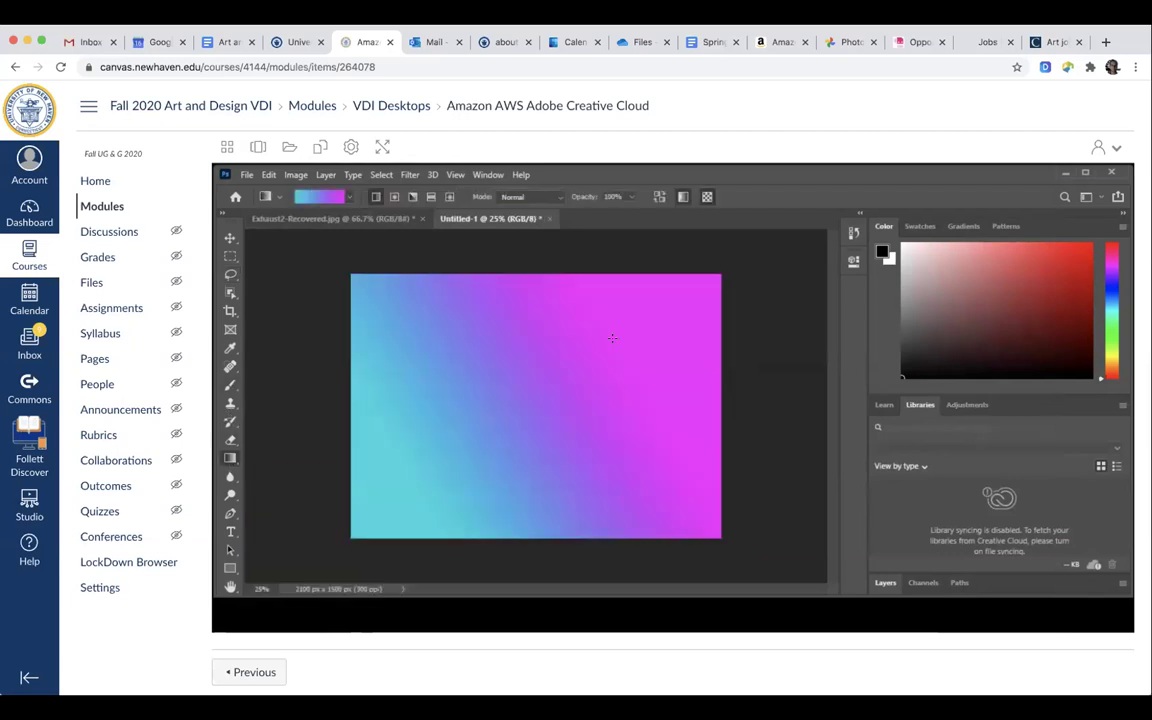
pyautogui.click(247, 176)
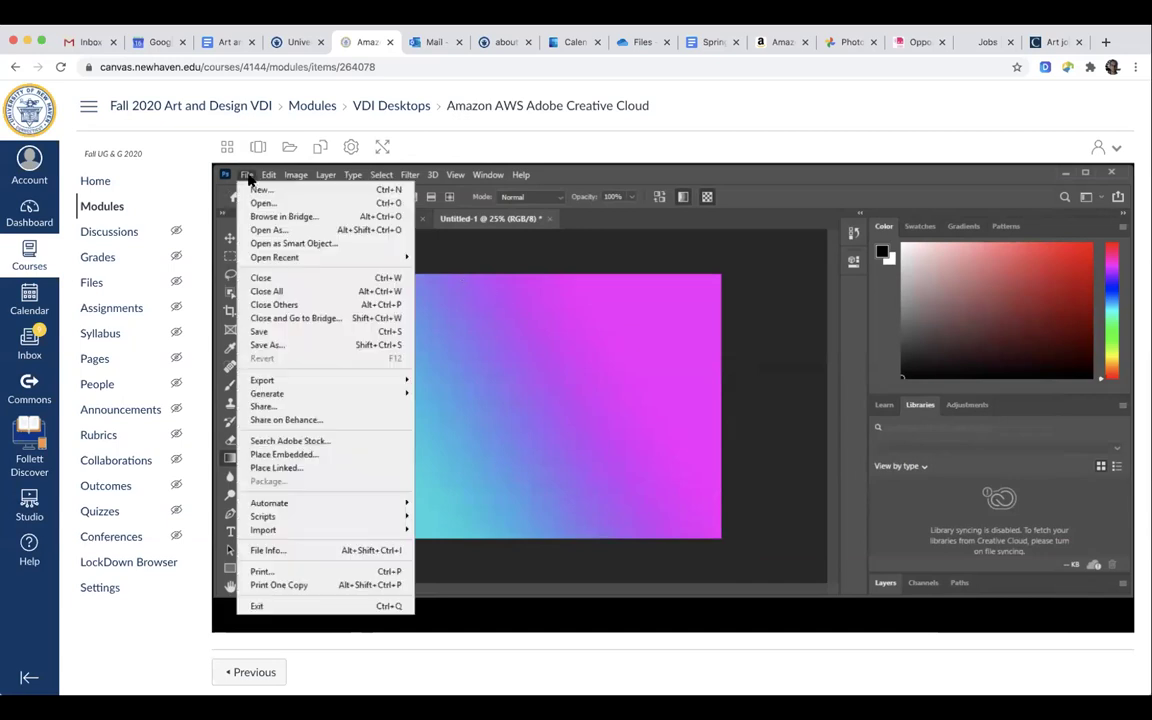
# Save the gradient to Cloud documents as 'test' (test.psdc).
pyautogui.click(275, 334)
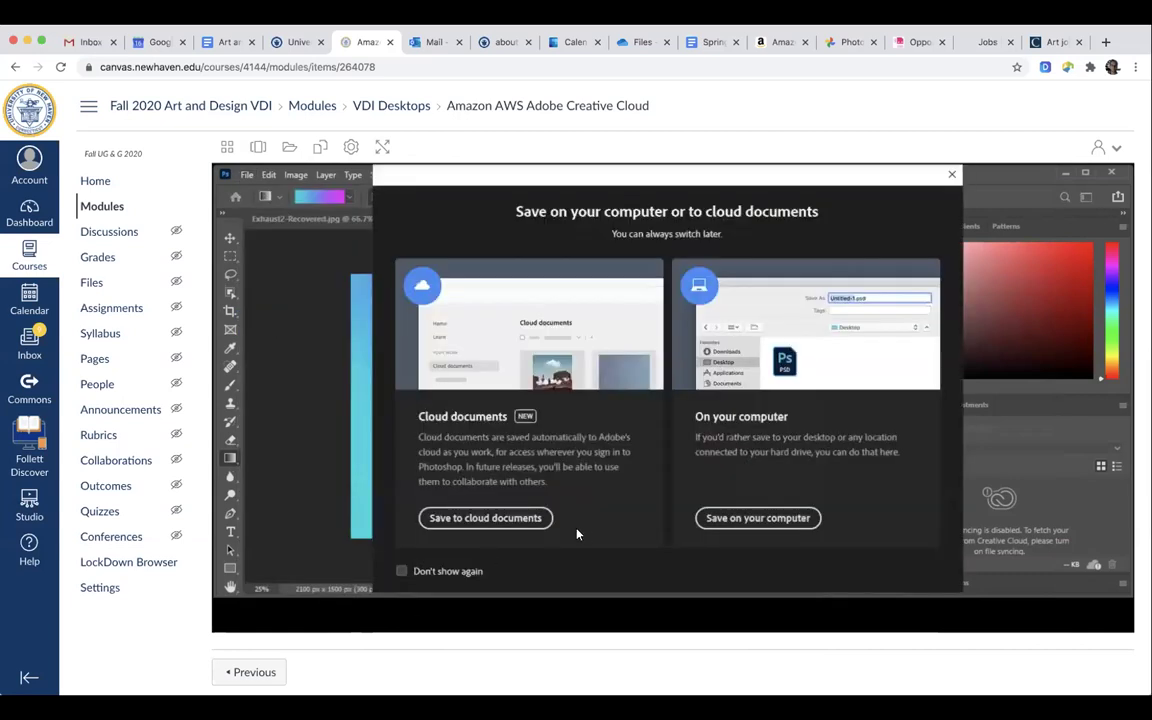
pyautogui.click(756, 518)
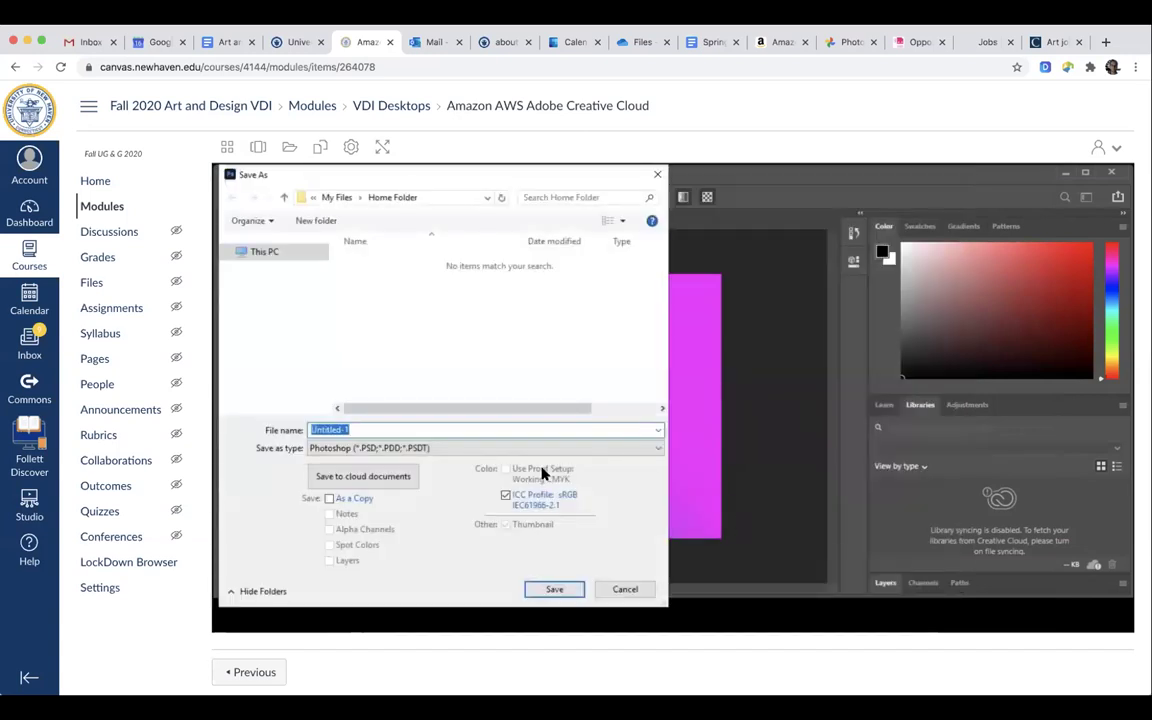
pyautogui.click(624, 589)
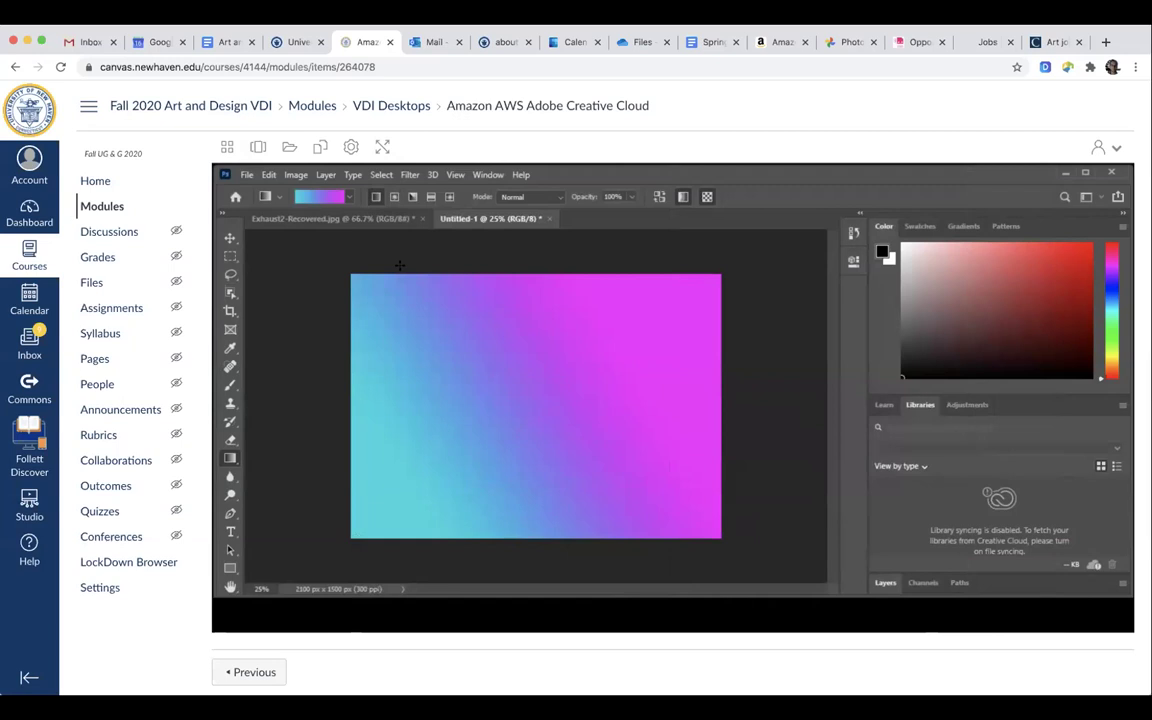
pyautogui.click(246, 174)
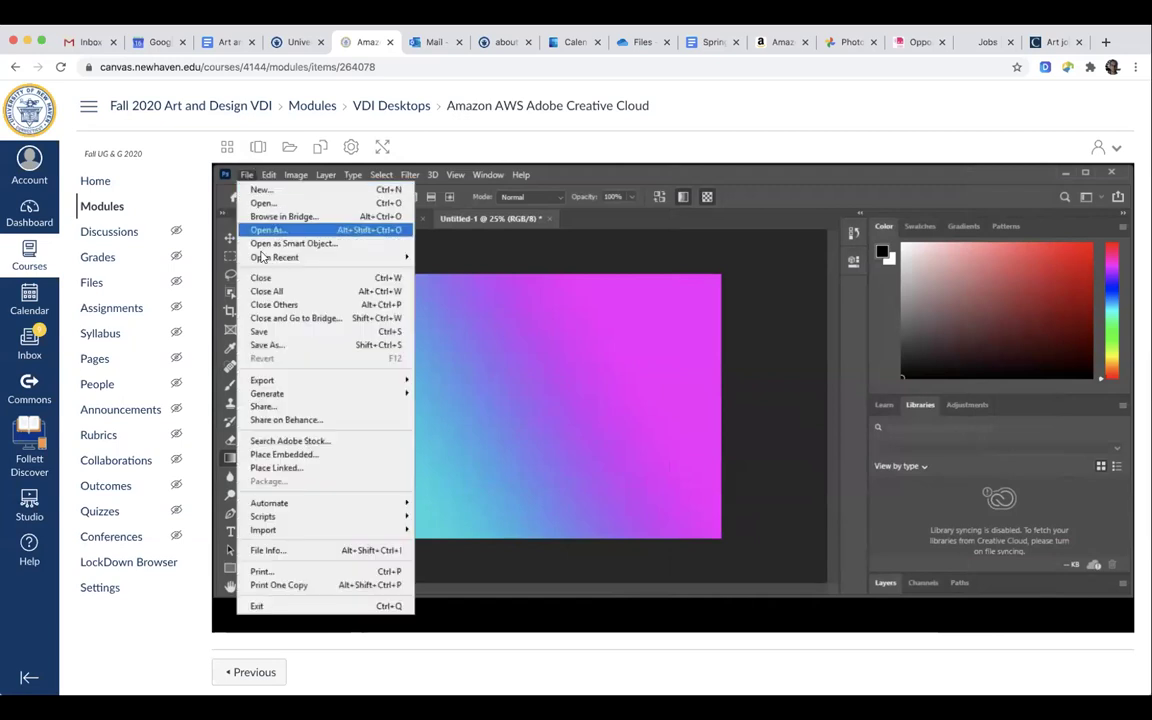
pyautogui.click(268, 331)
pyautogui.click(487, 517)
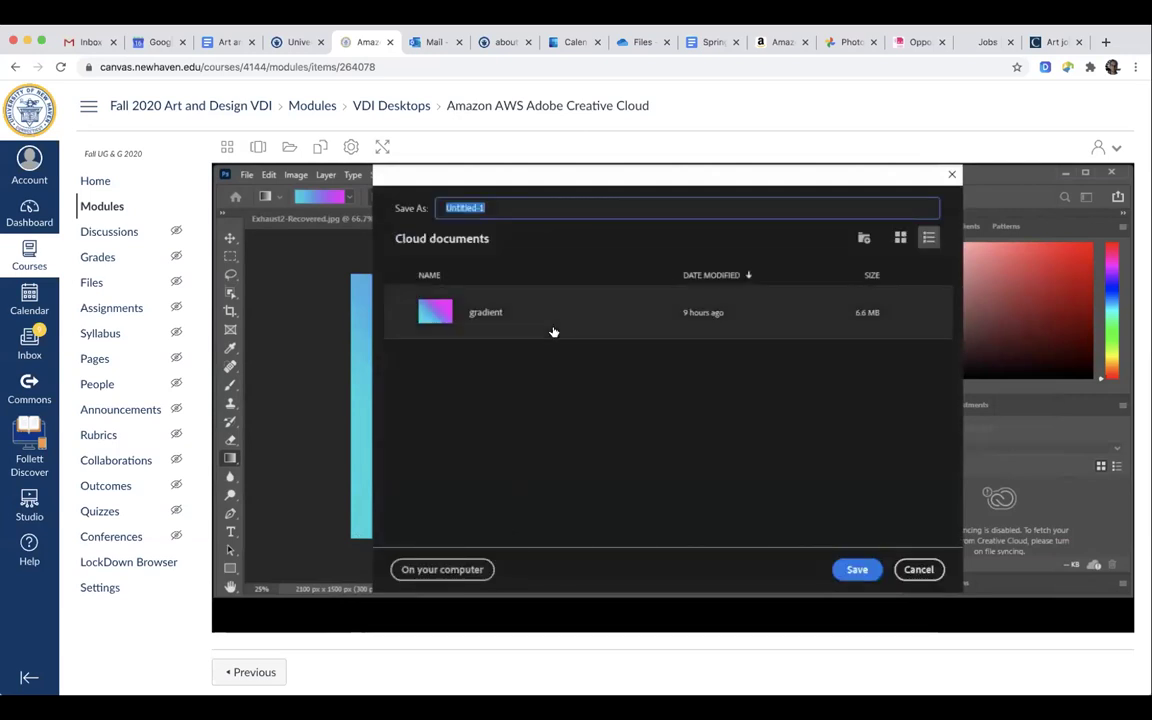
pyautogui.write('test')
pyautogui.click(857, 569)
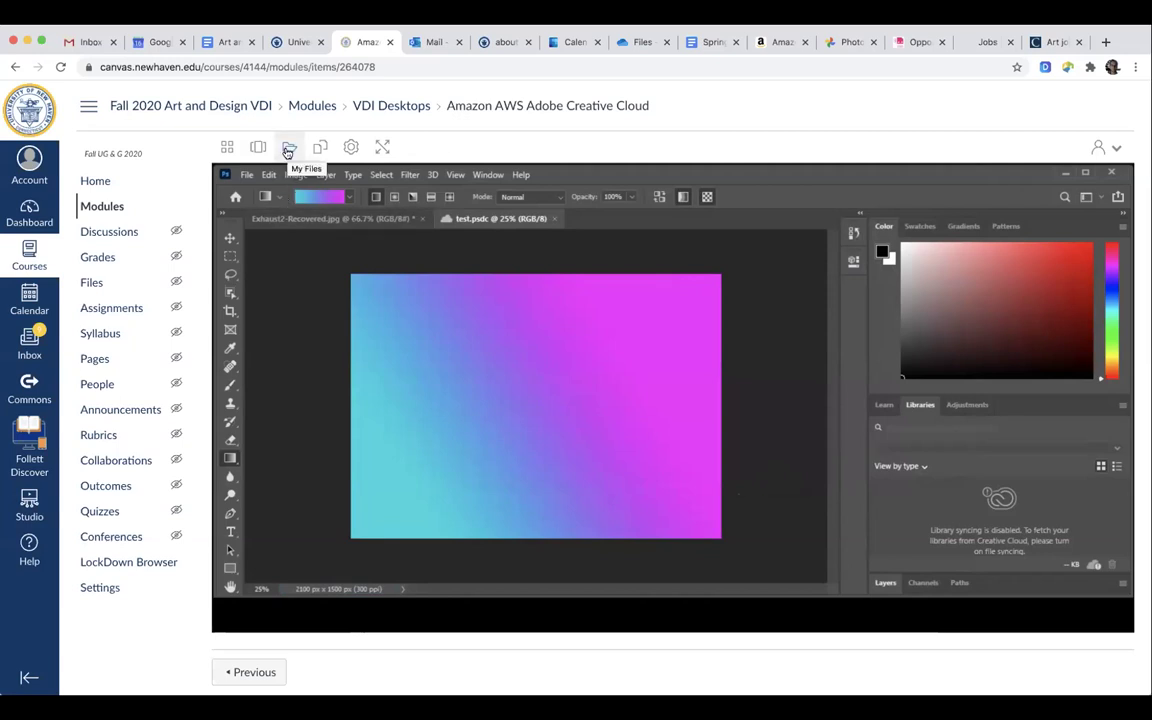
# Upload IMG_1893.JPG from Documents > Drawings2019 into the My Files Home Folder.
pyautogui.click(288, 150)
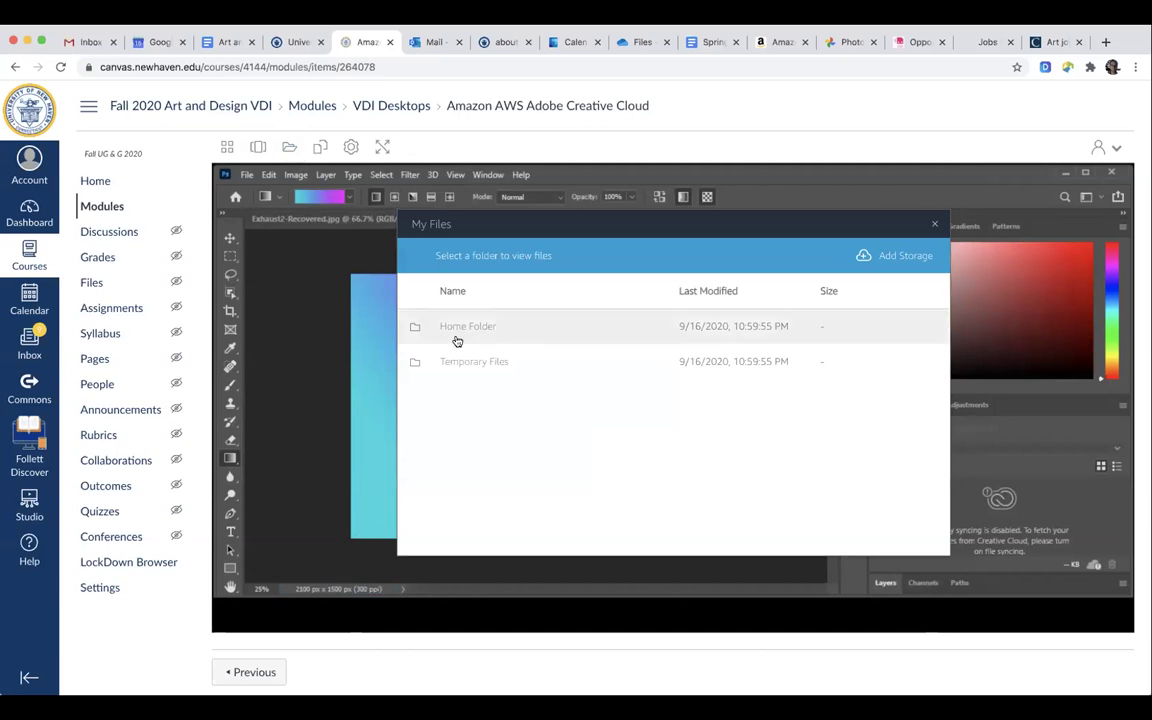
pyautogui.click(466, 328)
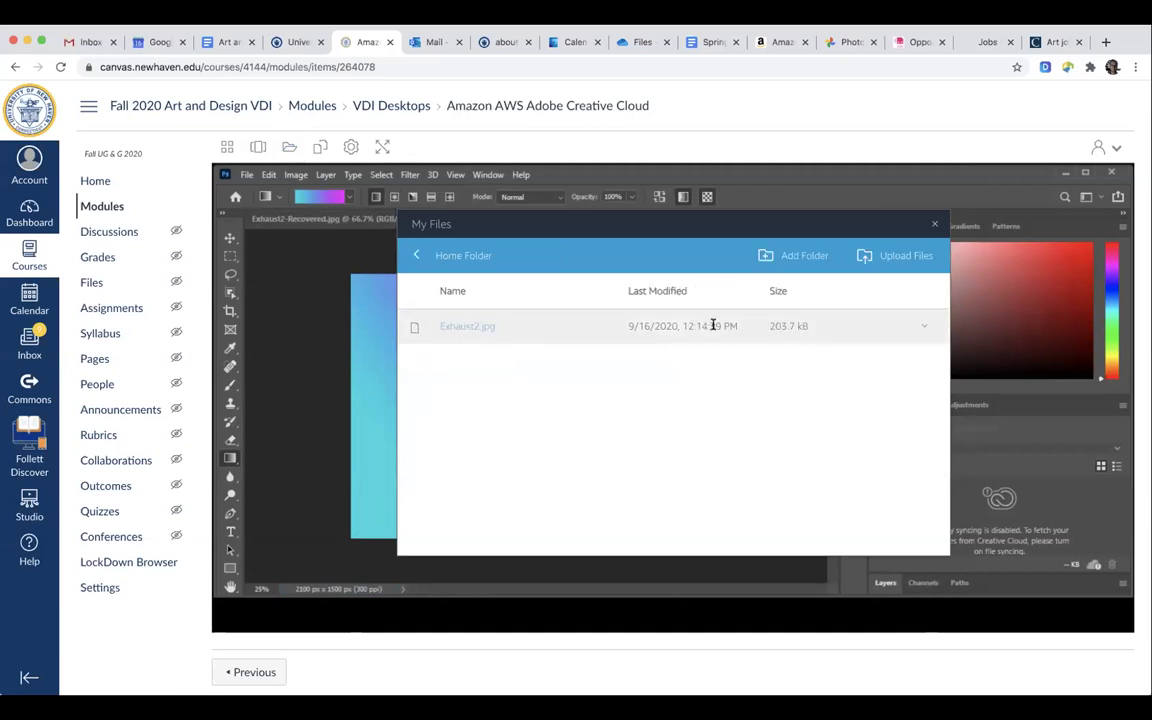
pyautogui.click(891, 258)
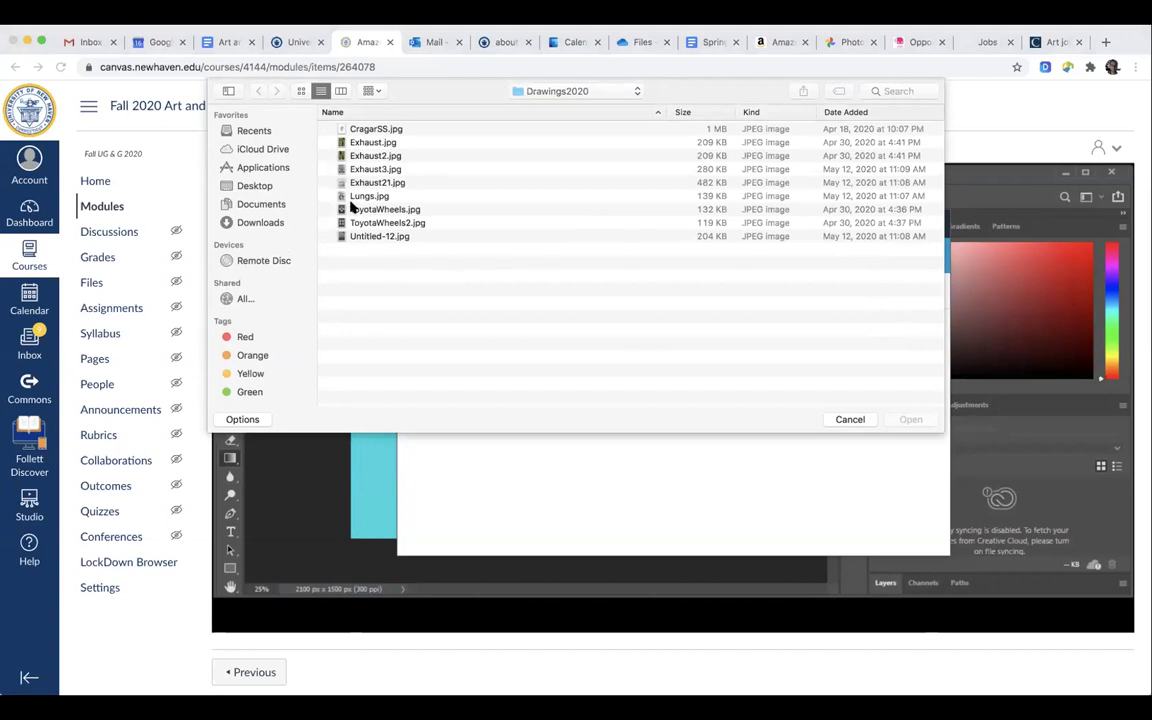
pyautogui.click(557, 91)
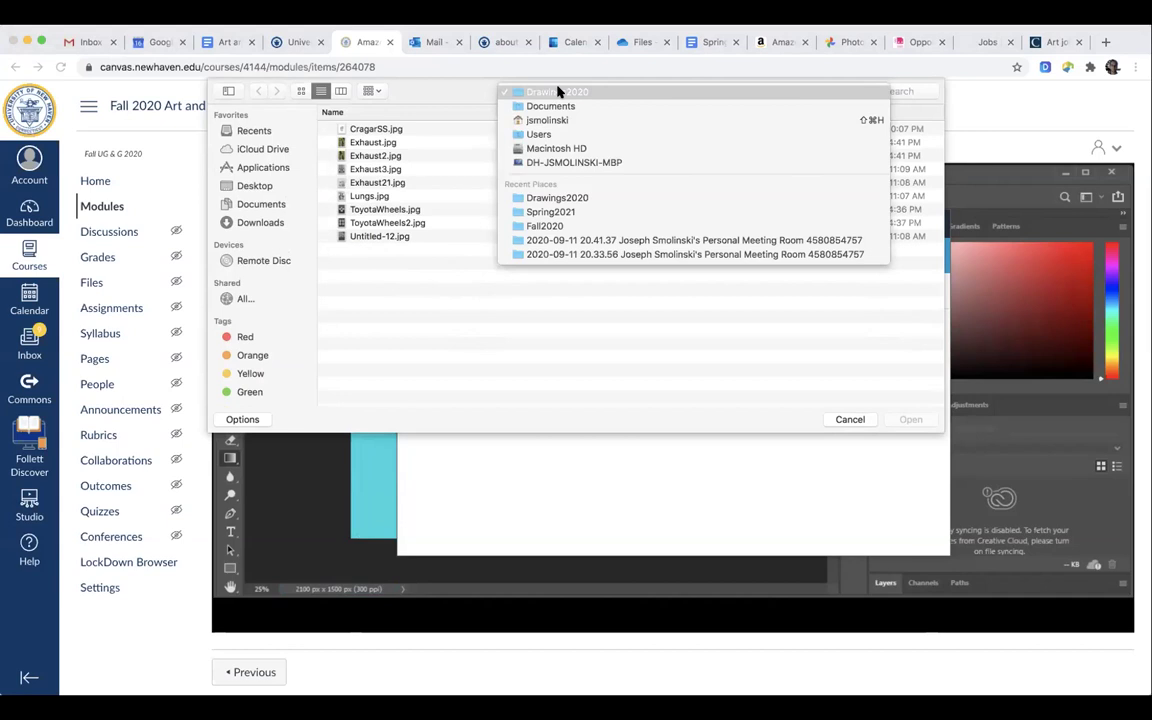
pyautogui.click(550, 106)
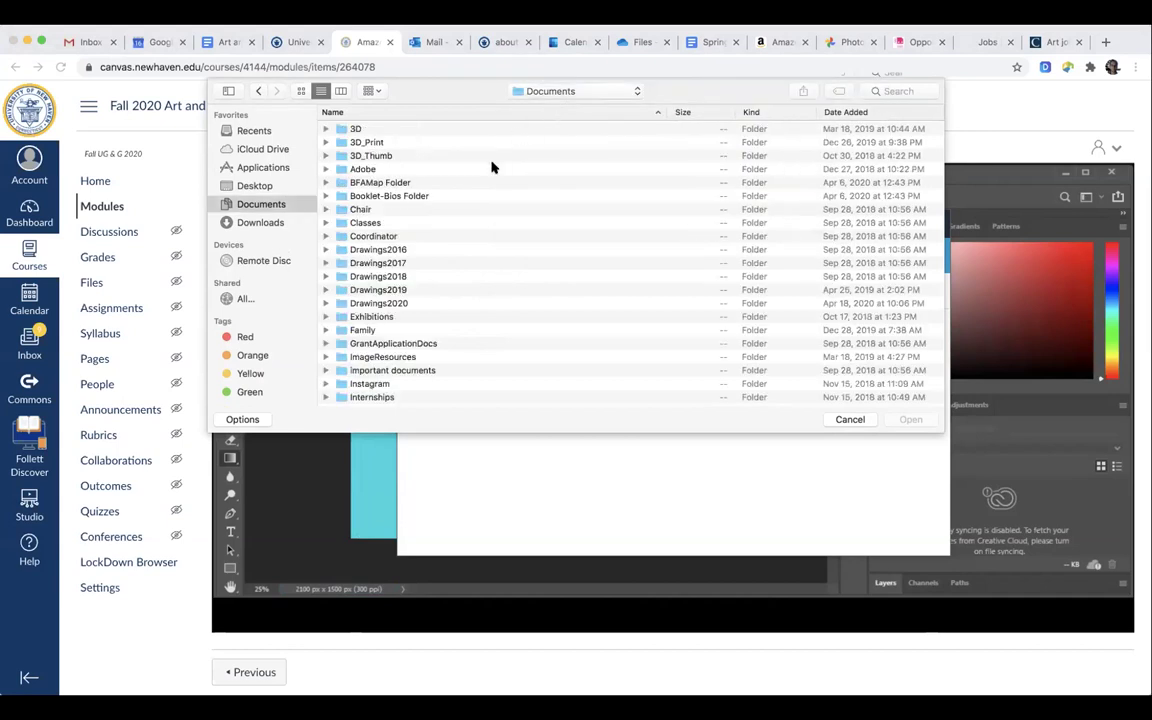
pyautogui.doubleClick(368, 290)
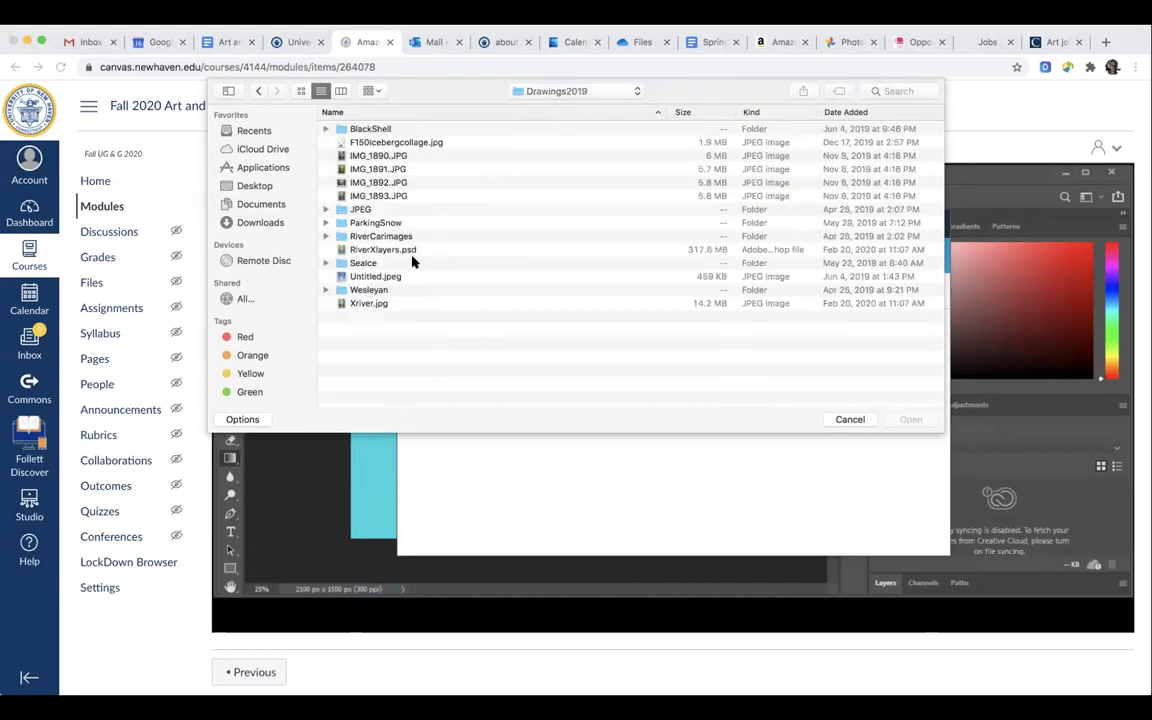
pyautogui.click(378, 196)
pyautogui.click(921, 424)
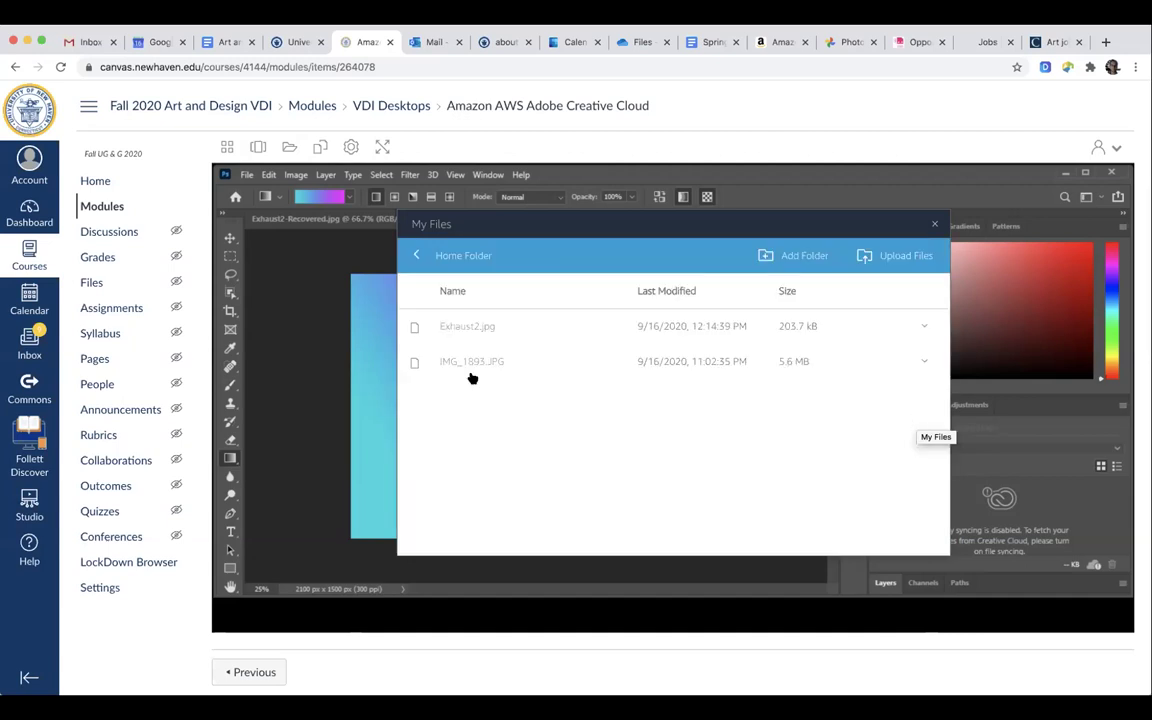
# Close My Files and bring up Photoshop's New Document dialog.
pyautogui.click(934, 224)
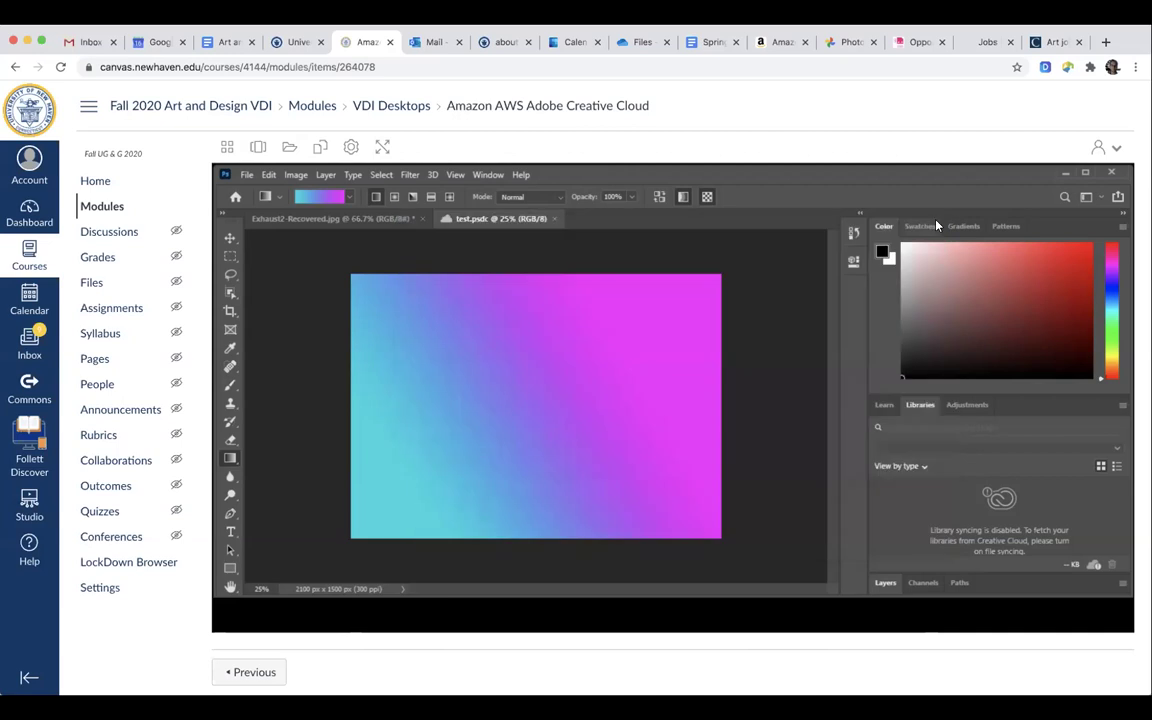
pyautogui.click(246, 175)
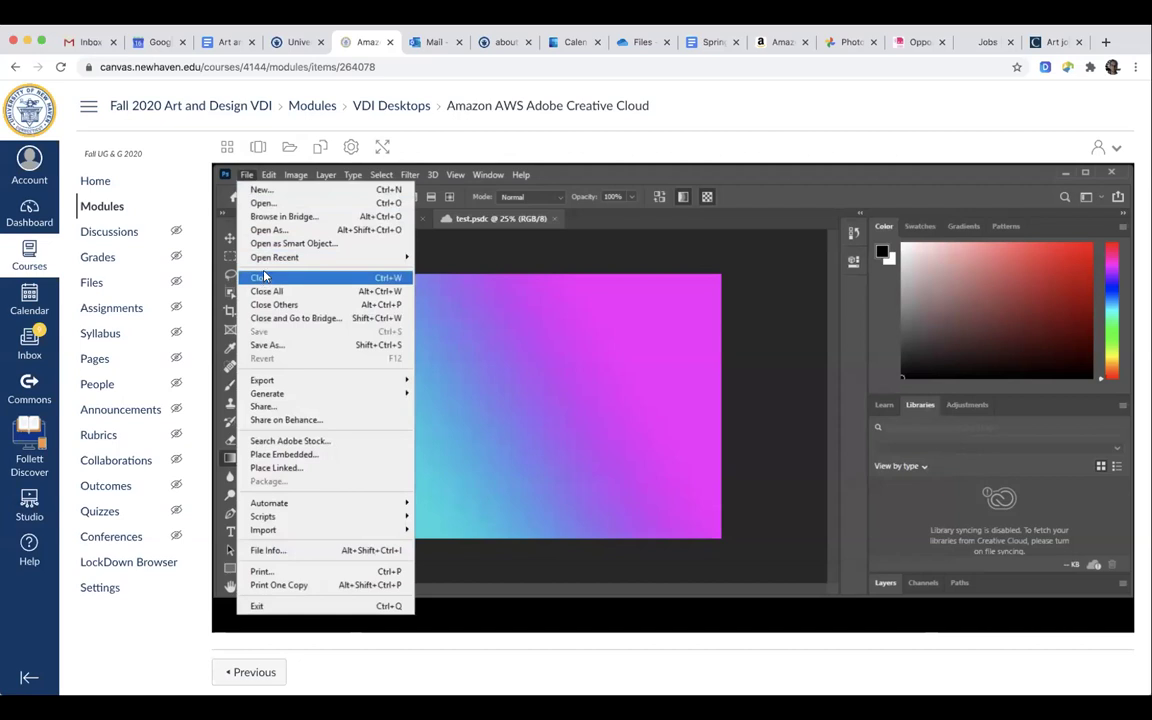
pyautogui.click(262, 190)
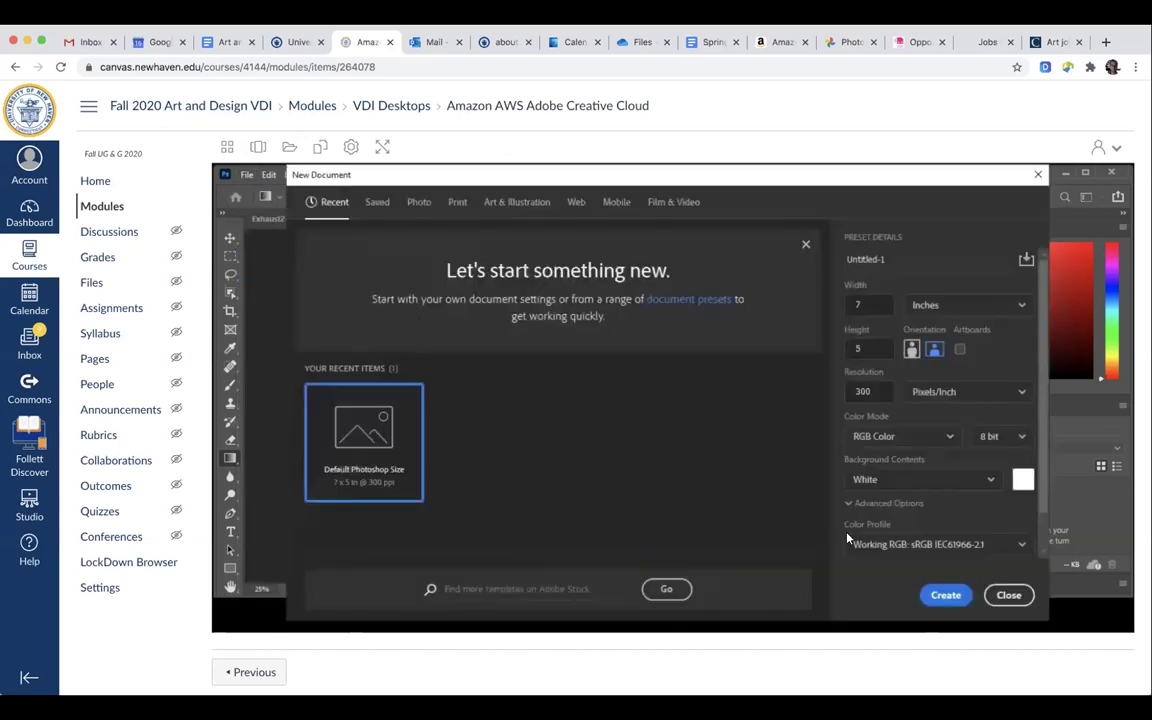
# Dismiss the New Document dialog and open IMG_1893 from This PC > Home Folder.
pyautogui.click(1008, 595)
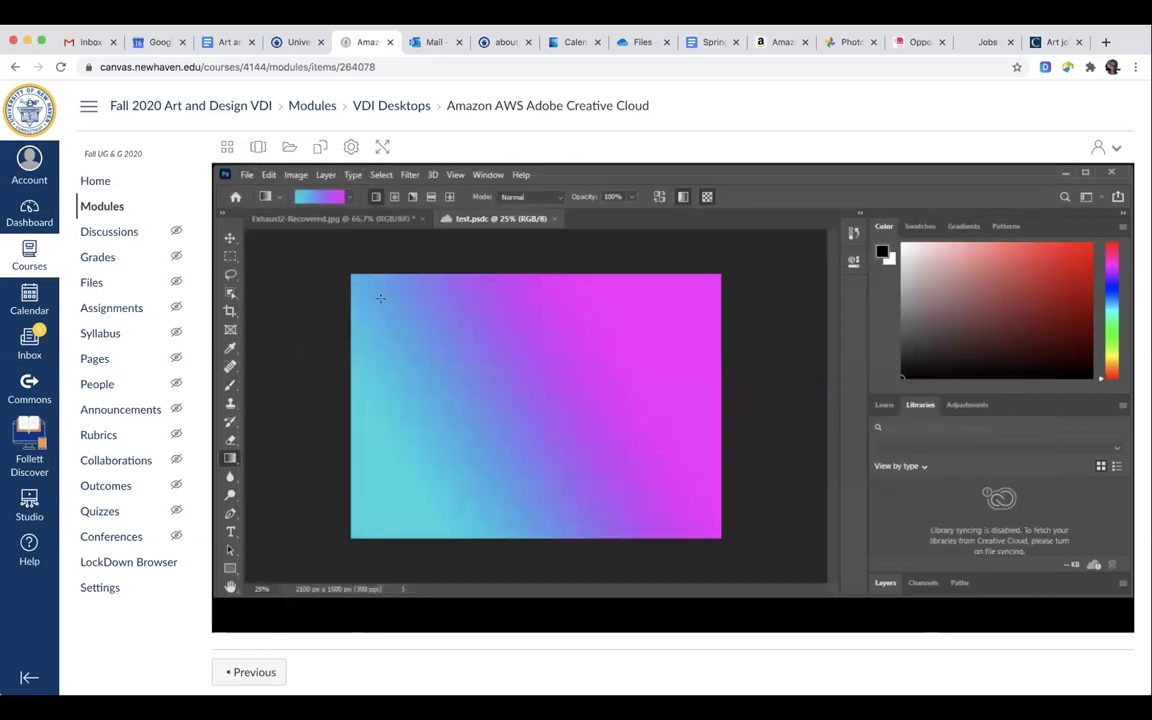
pyautogui.click(246, 175)
pyautogui.click(255, 203)
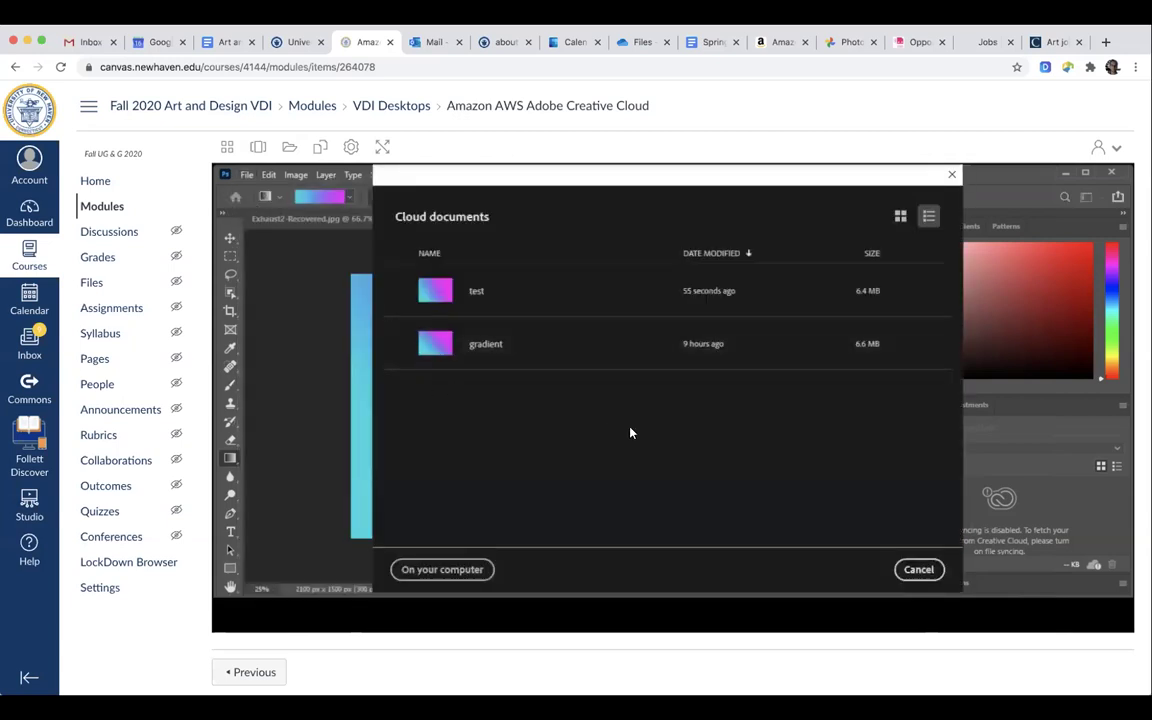
pyautogui.click(450, 568)
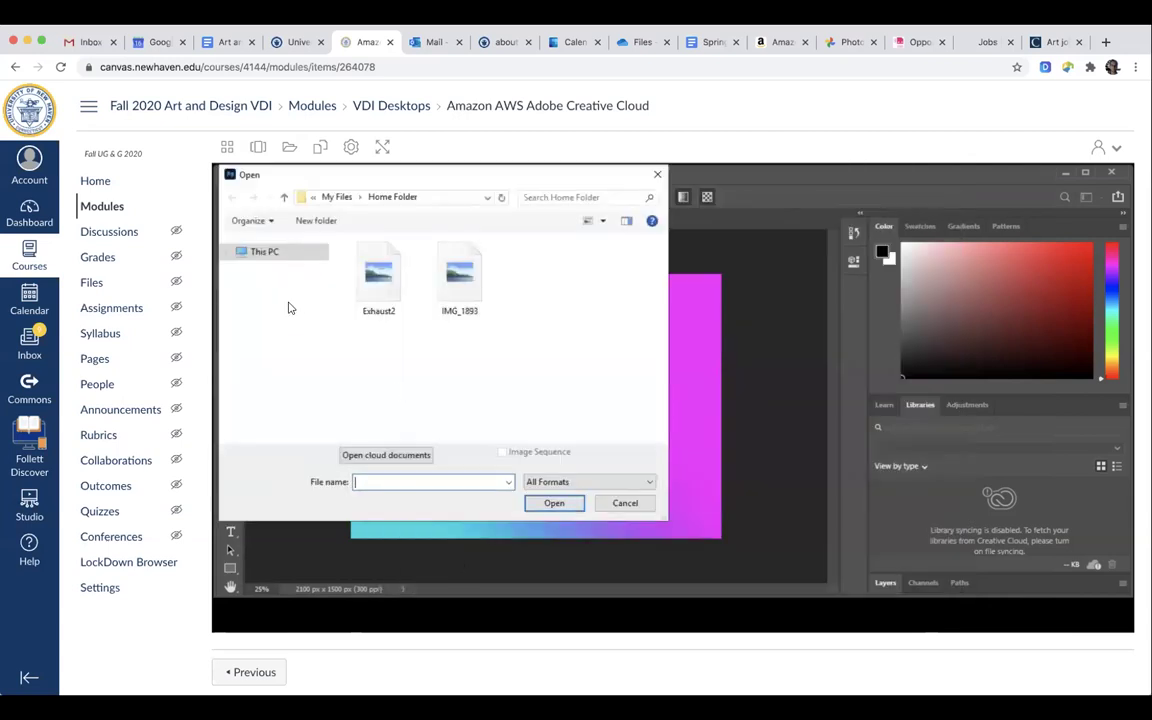
pyautogui.click(260, 254)
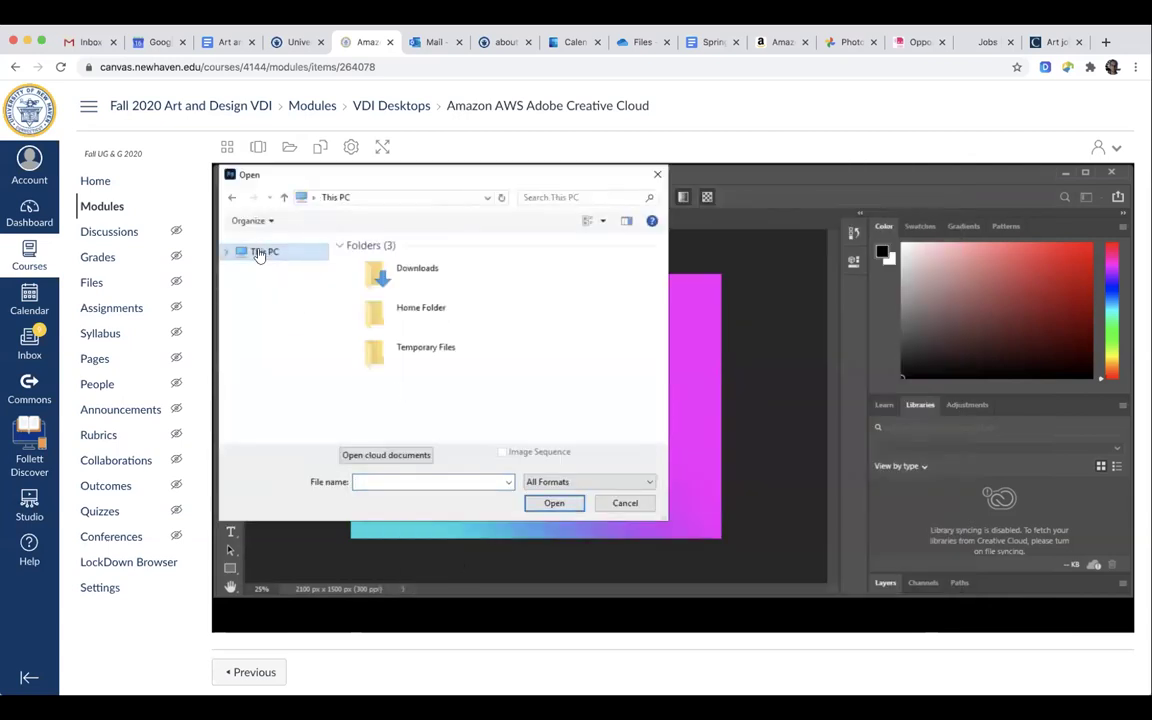
pyautogui.click(429, 310)
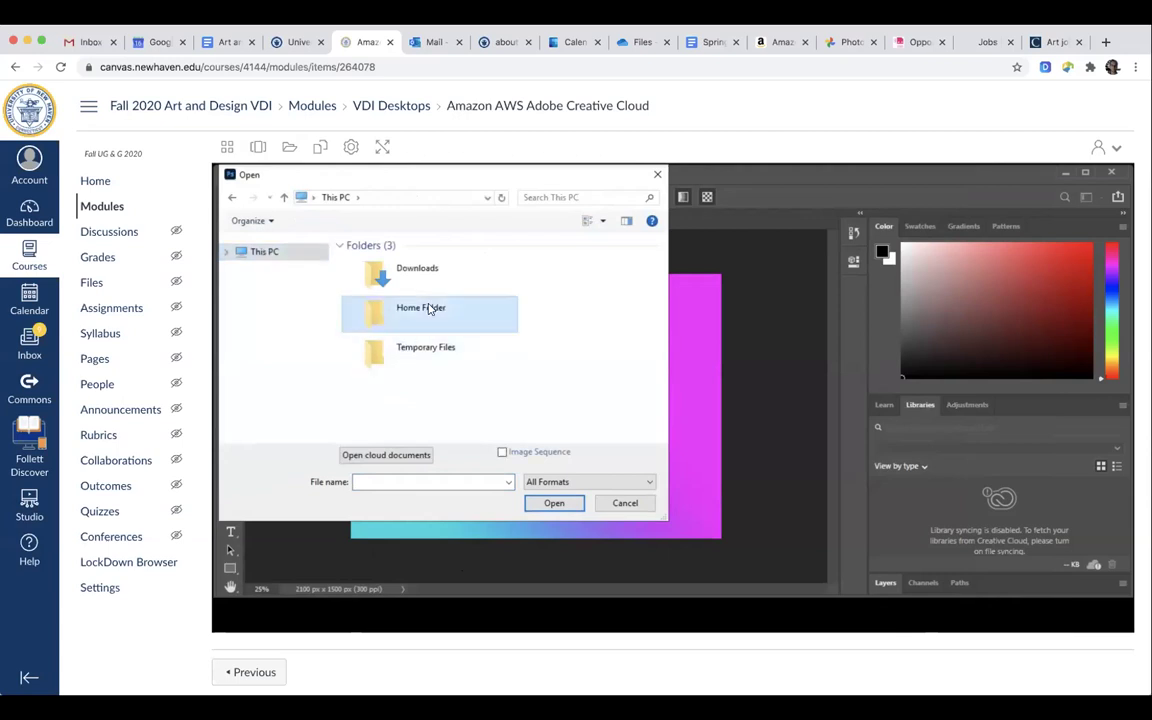
pyautogui.click(554, 503)
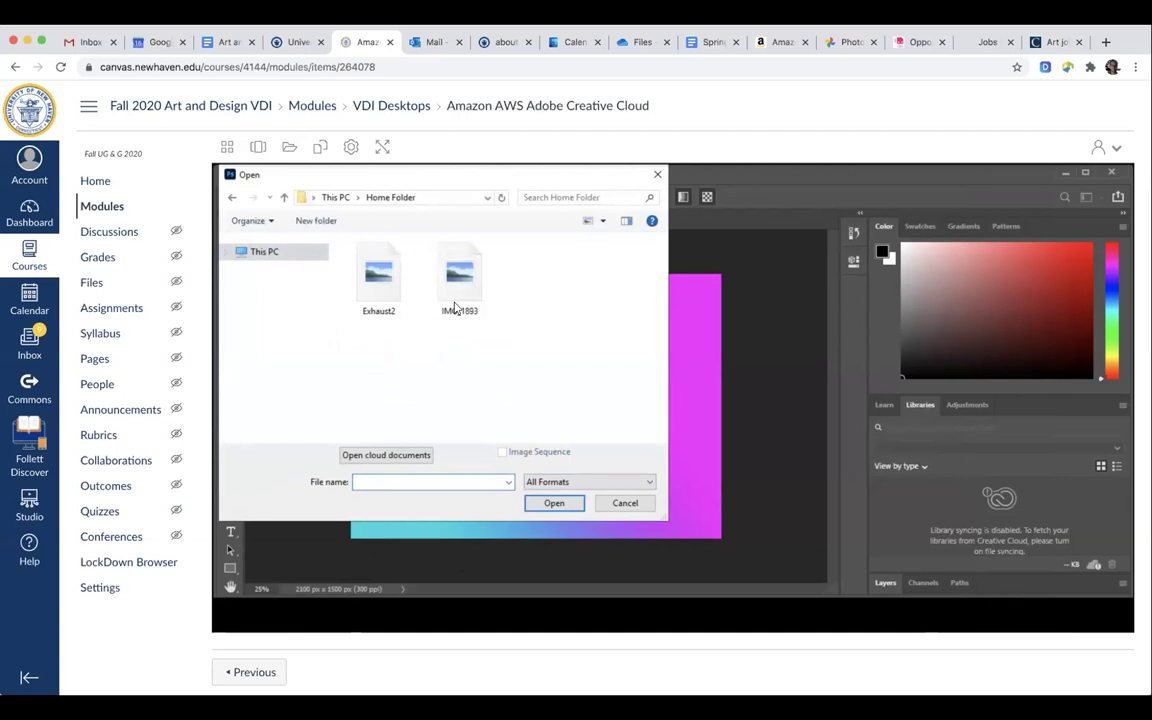
pyautogui.click(458, 293)
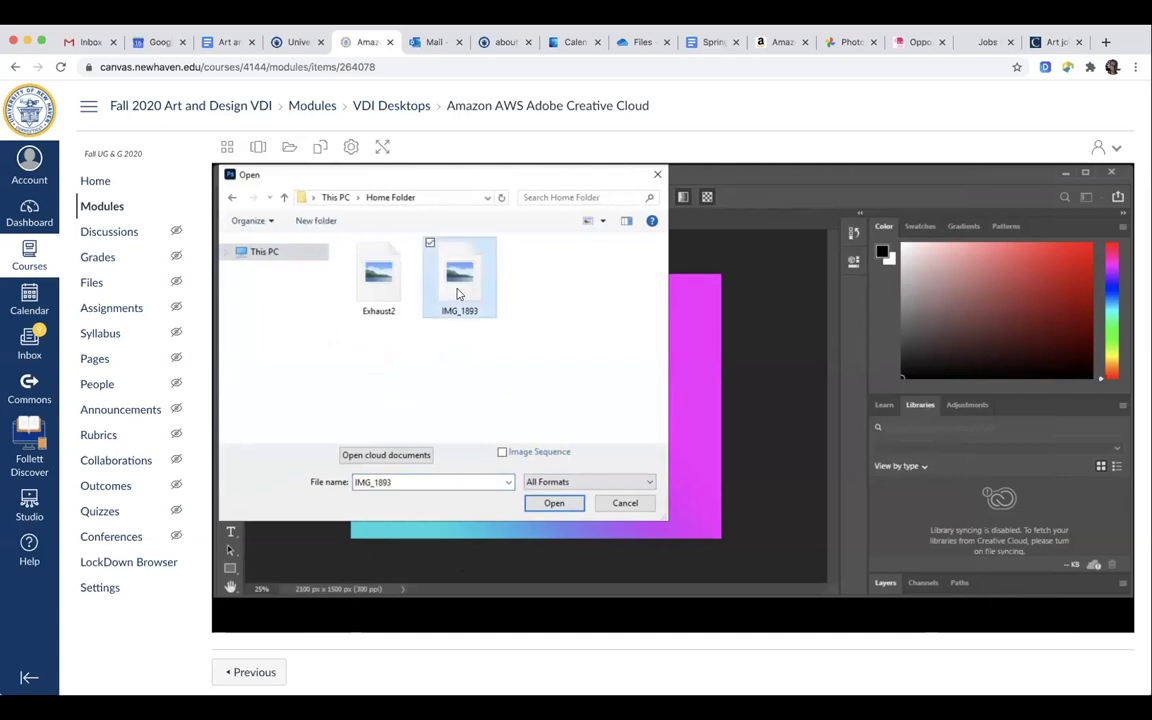
pyautogui.click(554, 503)
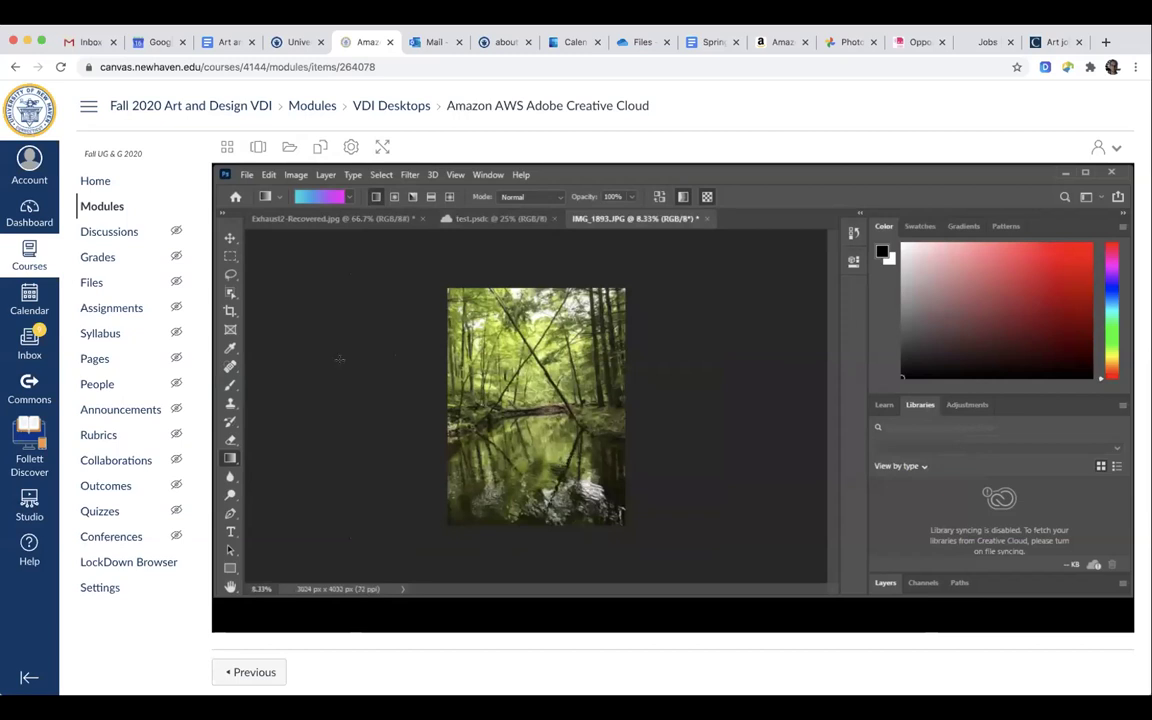
# Select the Dodge tool with Midtones range and 50% exposure.
pyautogui.click(231, 496)
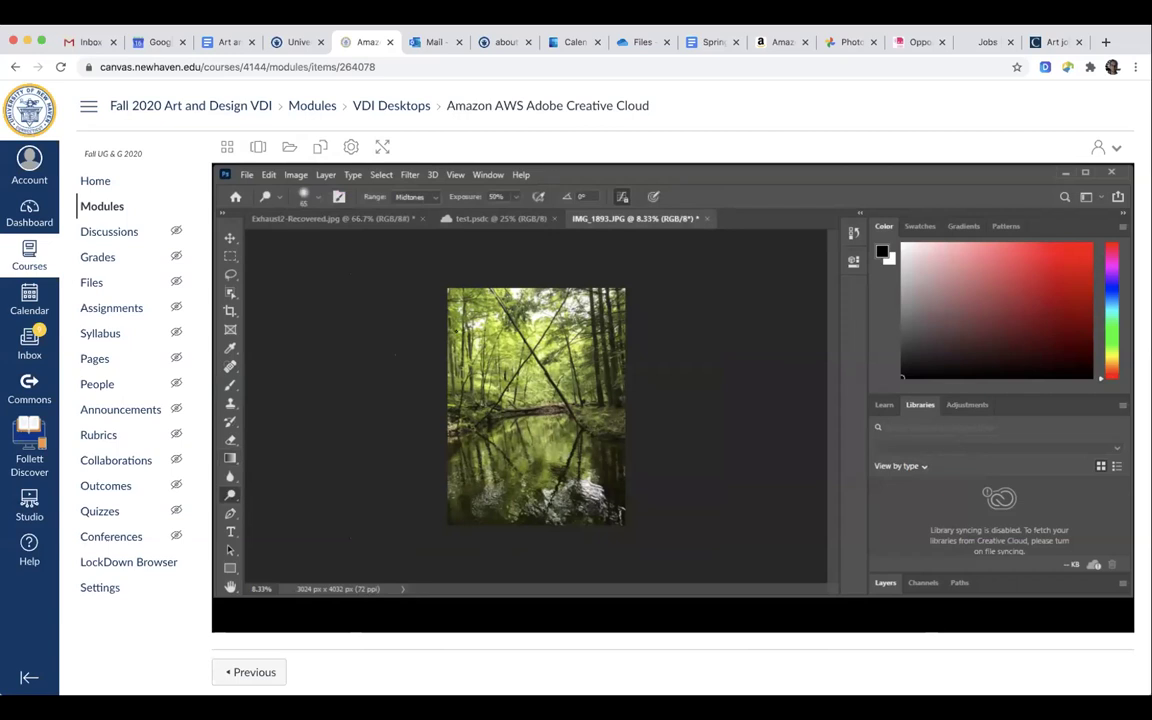
pyautogui.press('super+plus')
pyautogui.press('super+plus')
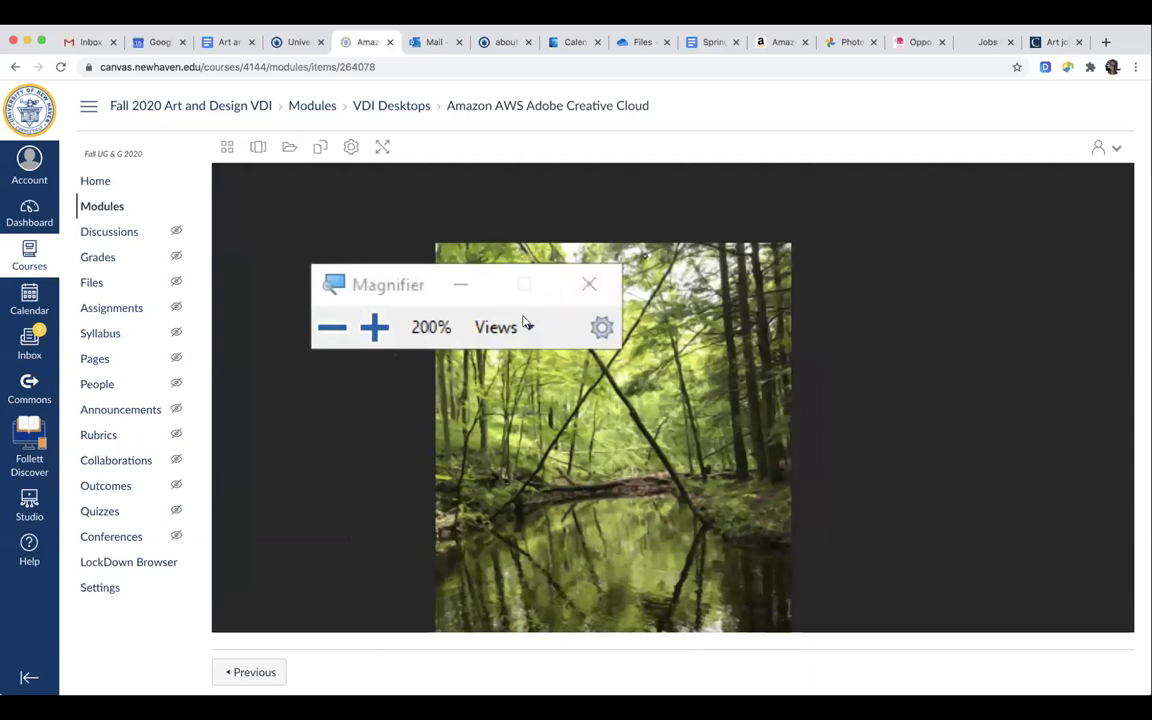
pyautogui.click(589, 283)
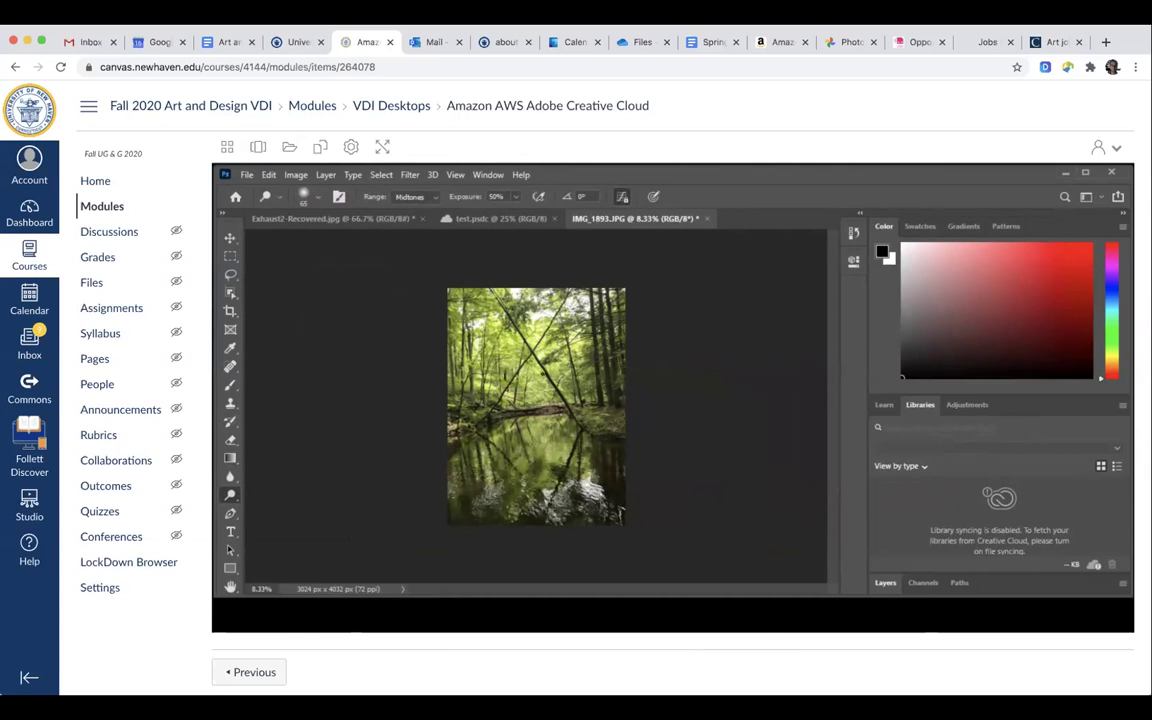
# Go full screen, enlarge the Photoshop window, zoom the photo to 25%, and open the Image menu.
pyautogui.click(380, 150)
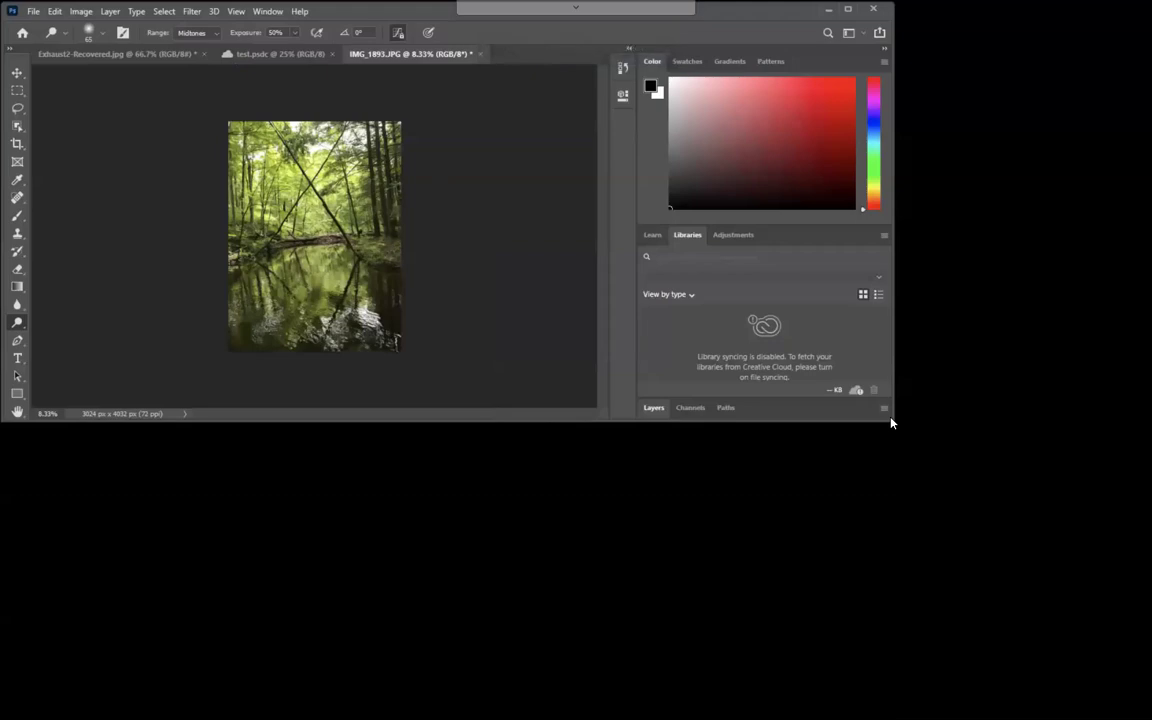
pyautogui.moveTo(890, 420); pyautogui.dragTo(1116, 640)
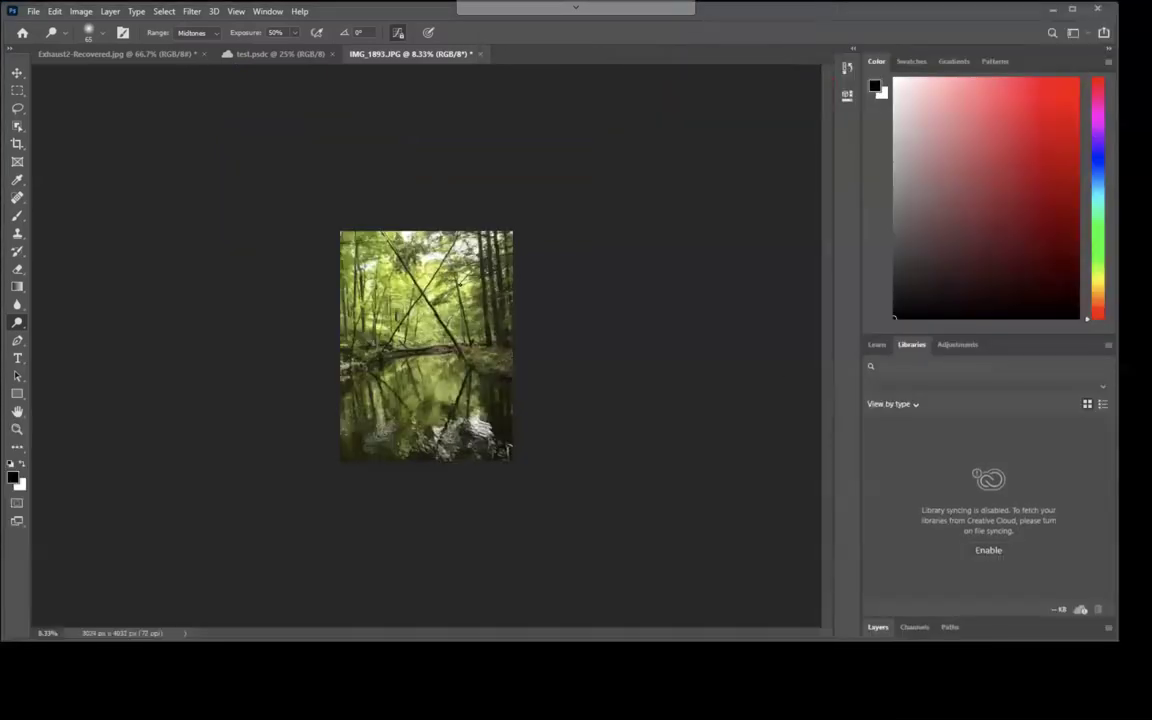
pyautogui.click(16, 428)
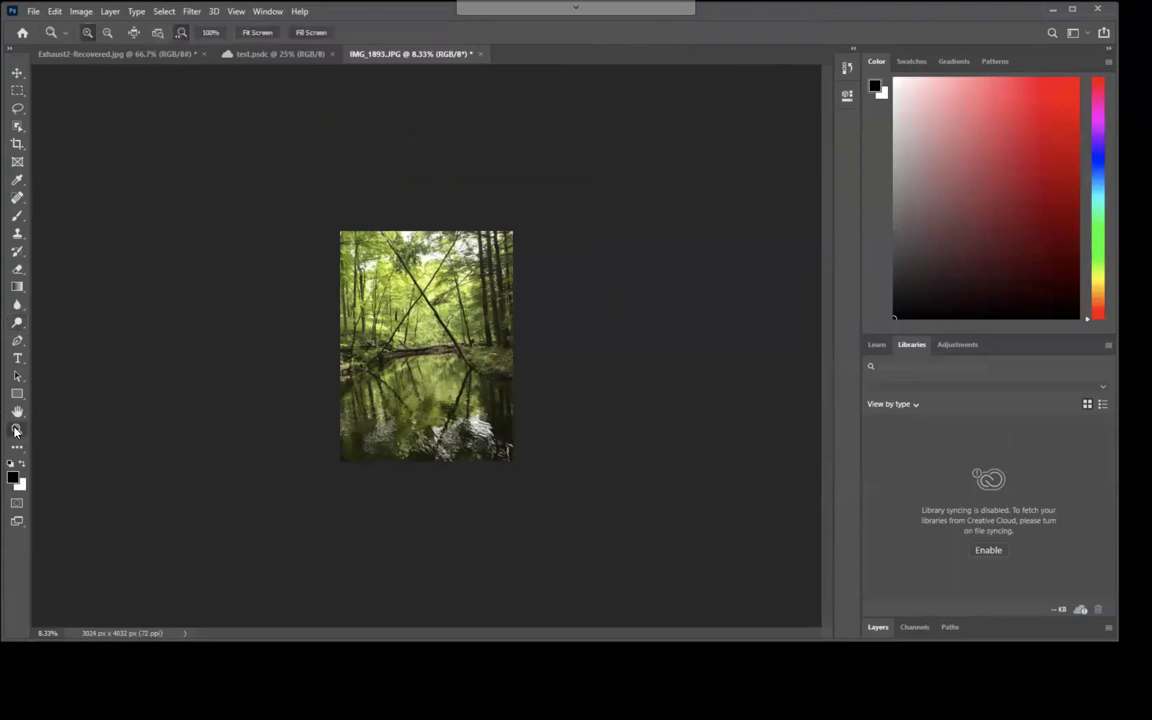
pyautogui.click(442, 327)
pyautogui.click(442, 327)
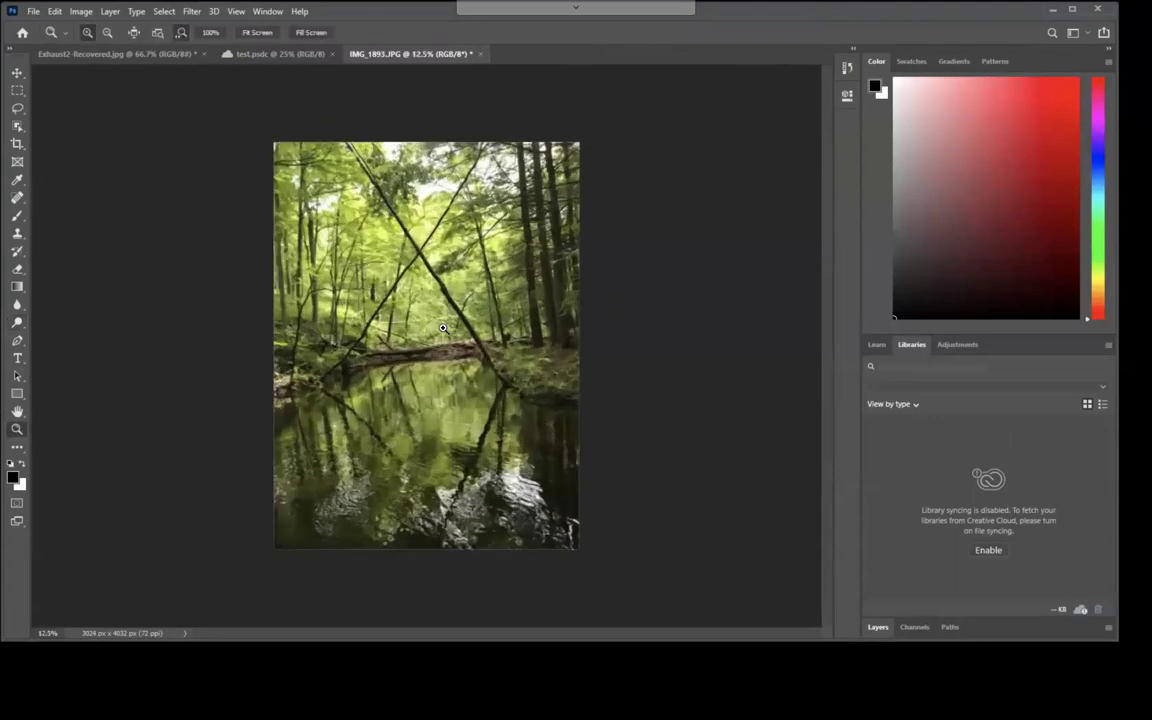
pyautogui.click(442, 327)
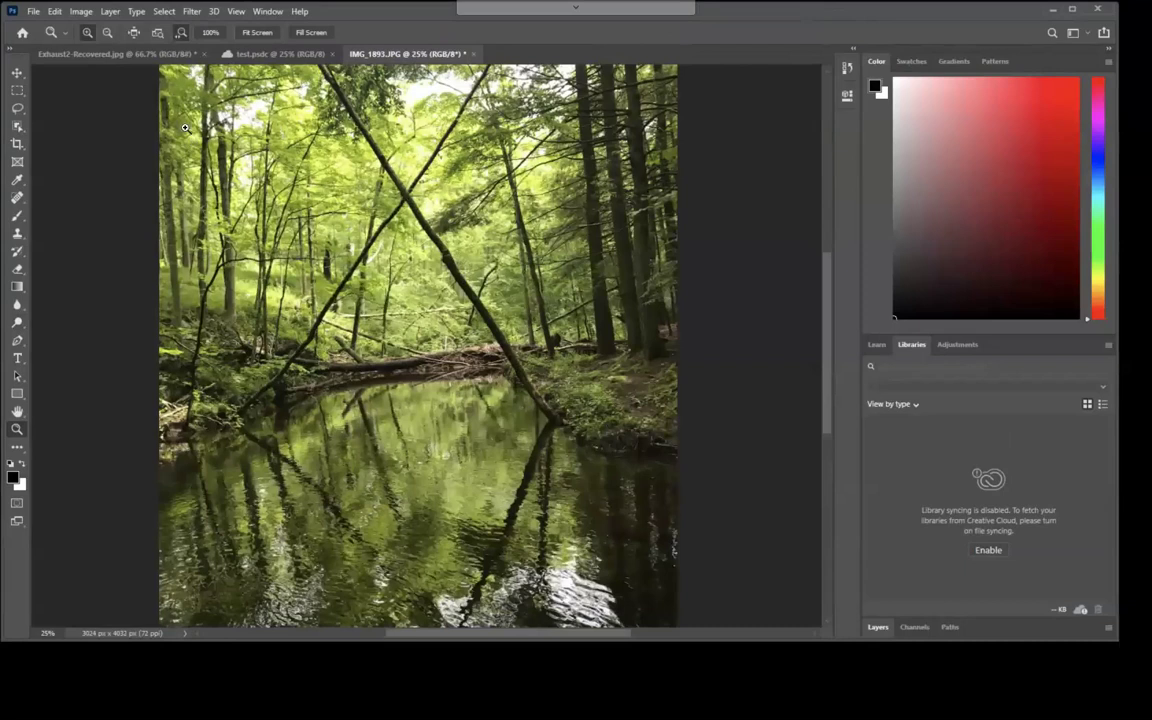
pyautogui.click(79, 12)
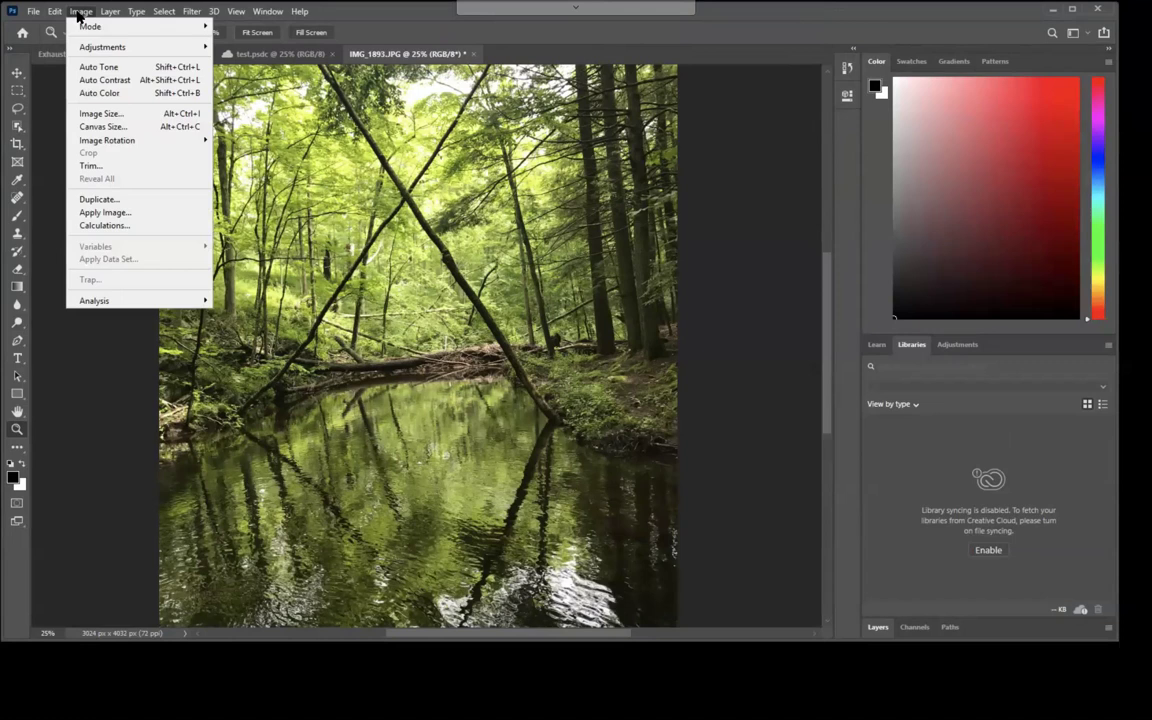
# Apply an Exposure adjustment with offset -0.0415 to the forest river photo.
pyautogui.moveTo(88, 47)
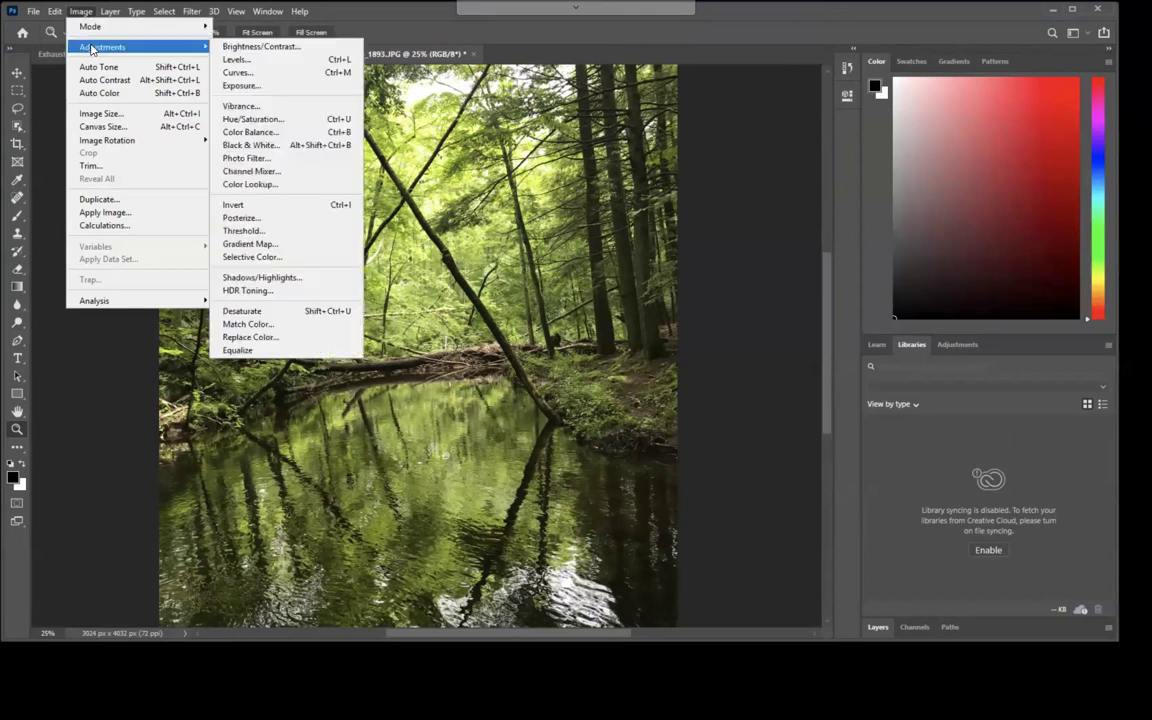
pyautogui.click(240, 85)
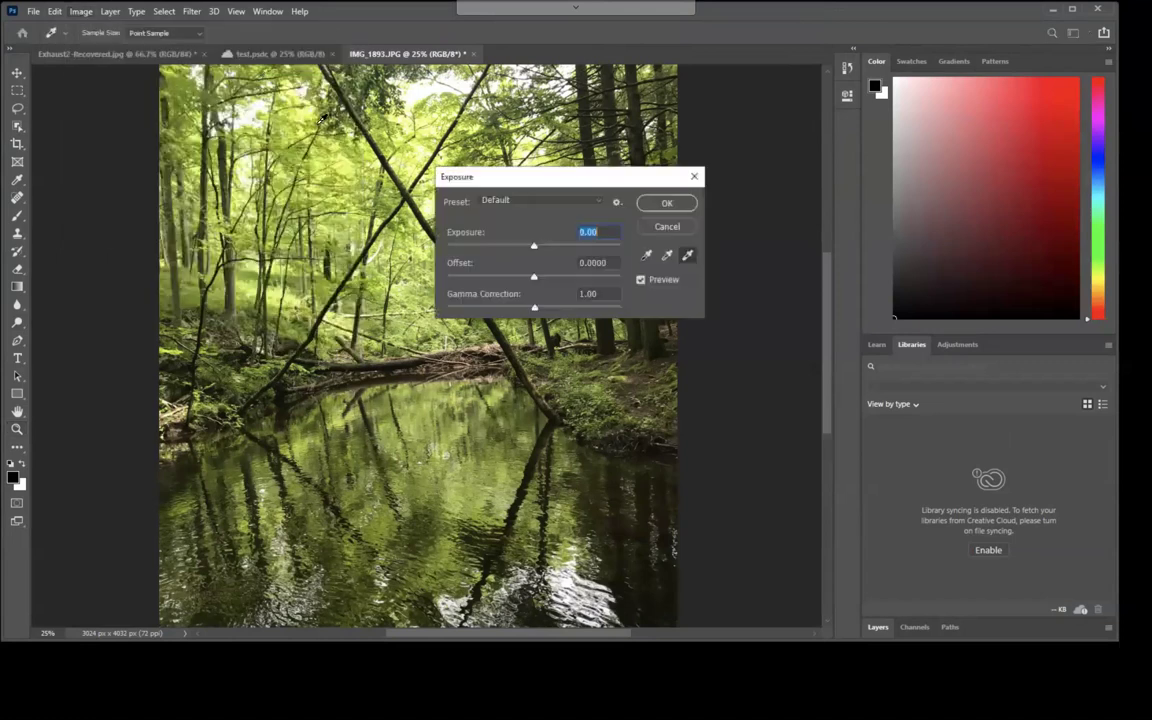
pyautogui.moveTo(534, 284)
pyautogui.mouseDown()
pyautogui.moveTo(561, 276)
pyautogui.moveTo(527, 280)
pyautogui.mouseUp()
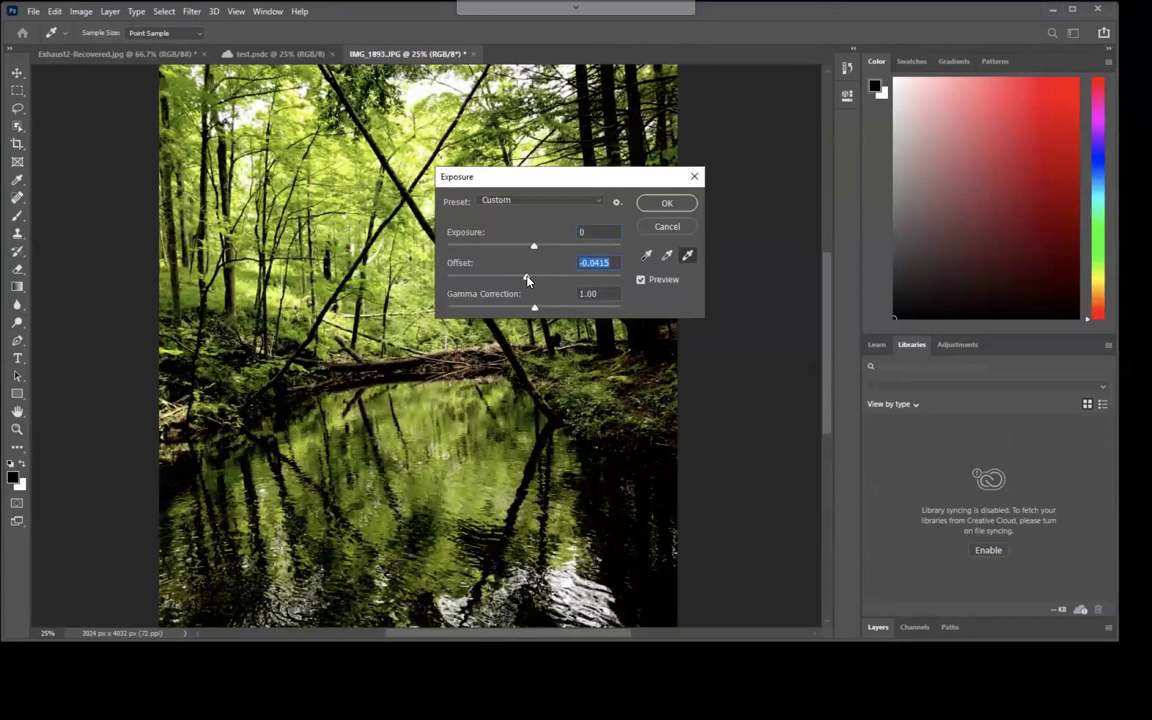
pyautogui.click(34, 12)
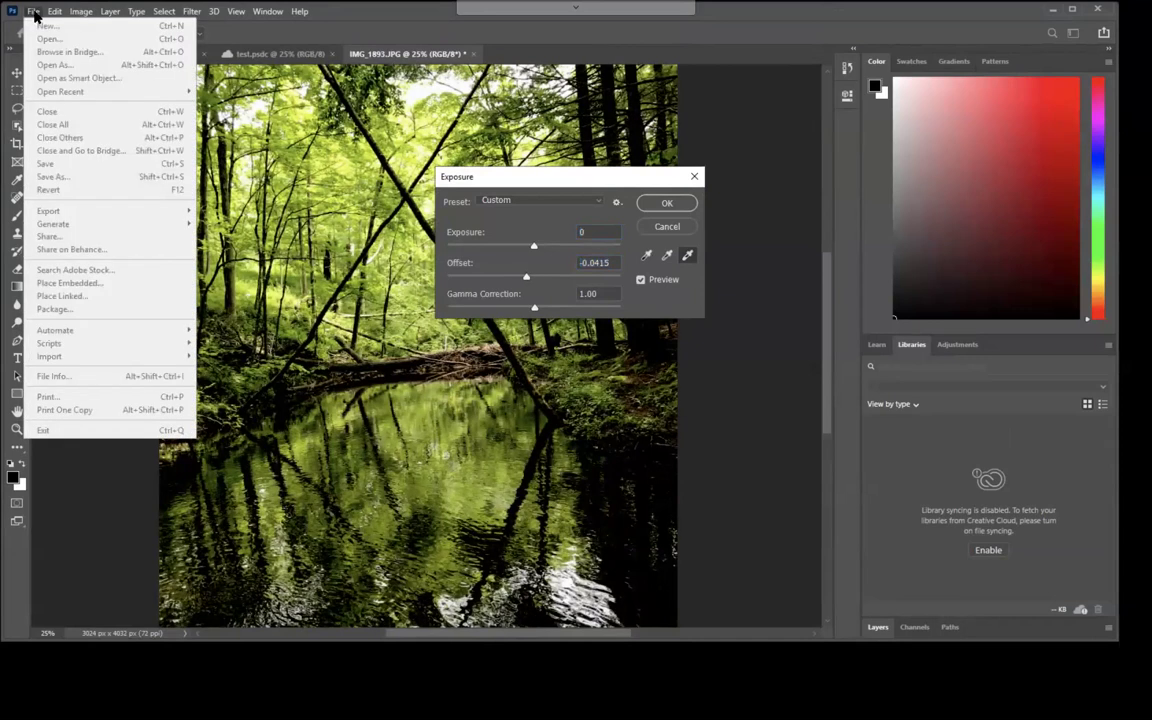
pyautogui.click(34, 12)
# Apply the exposure adjustment and start a Save As to the computer.
pyautogui.click(664, 203)
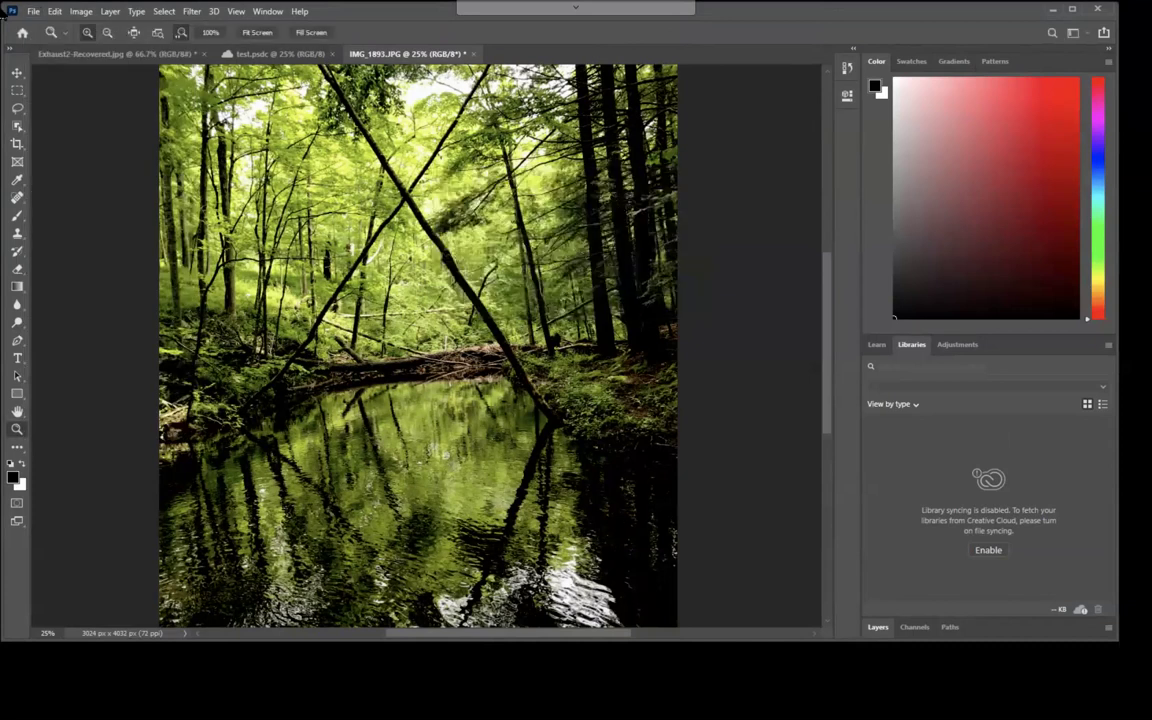
pyautogui.click(33, 11)
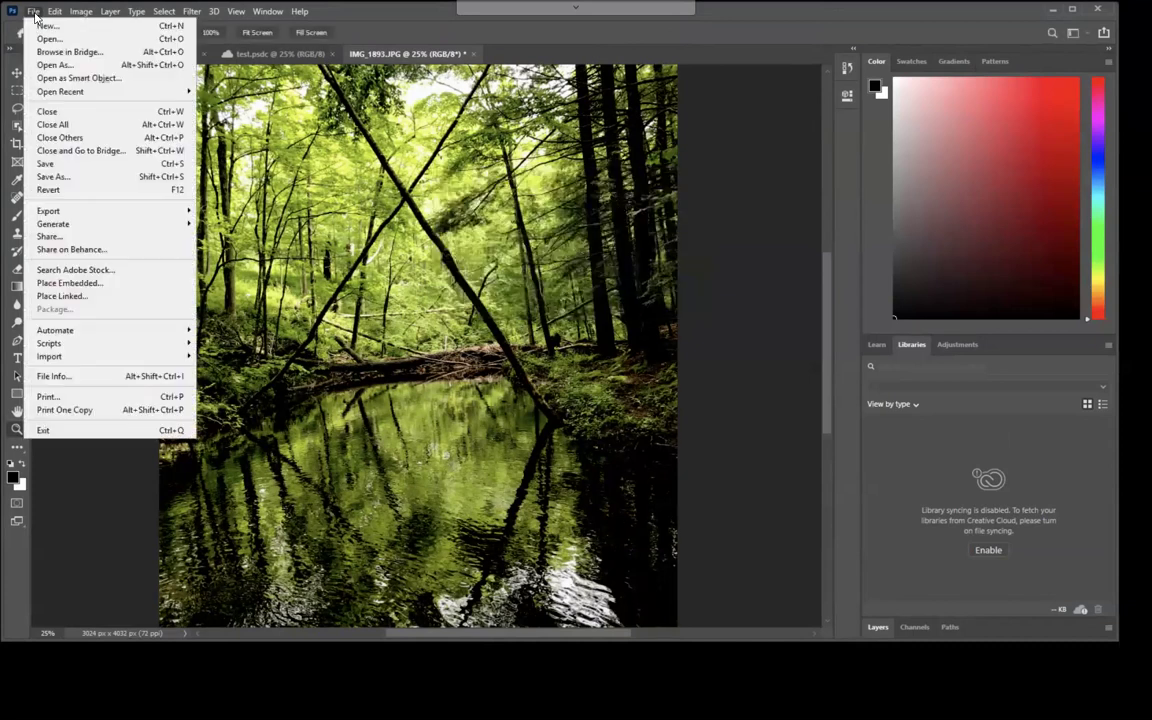
pyautogui.click(50, 163)
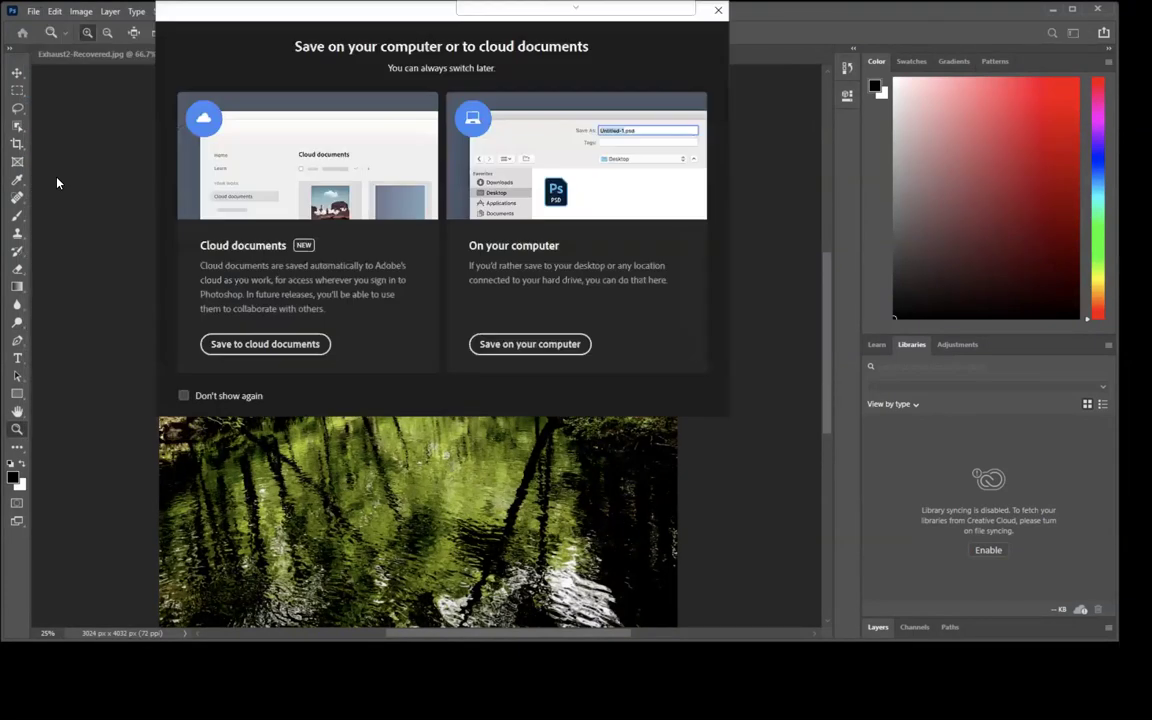
pyautogui.click(530, 344)
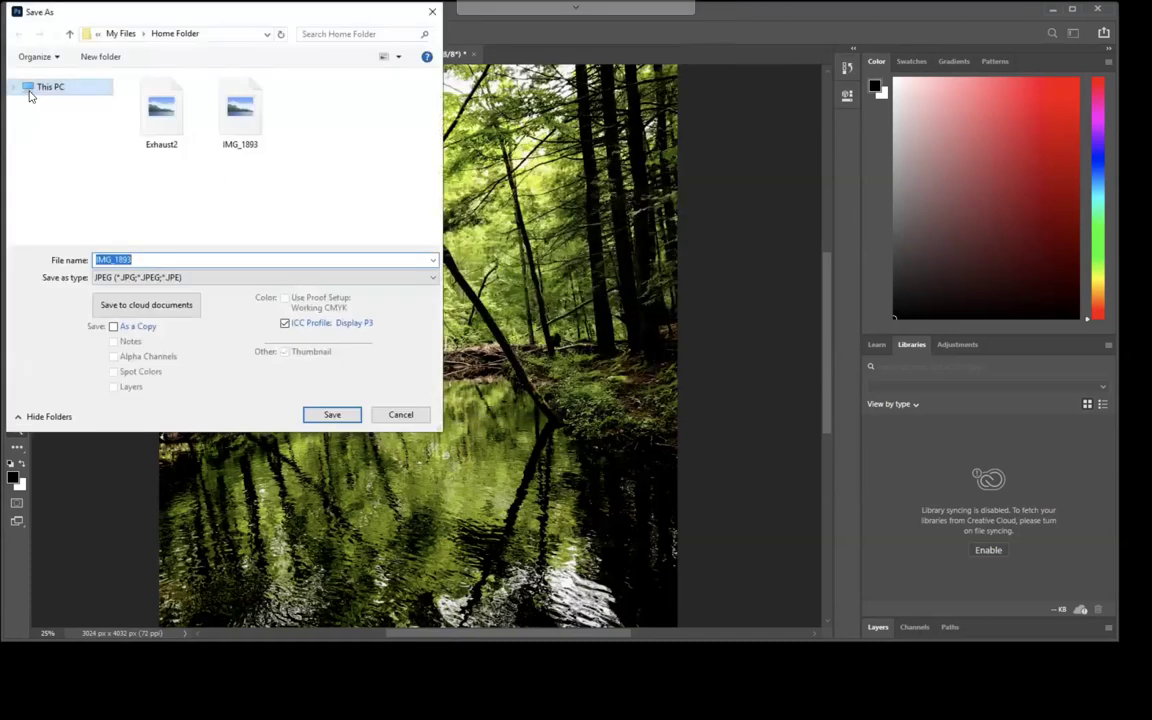
# Save the photo as testX.jpg in the Home Folder, accepting the JPEG options.
pyautogui.click(42, 90)
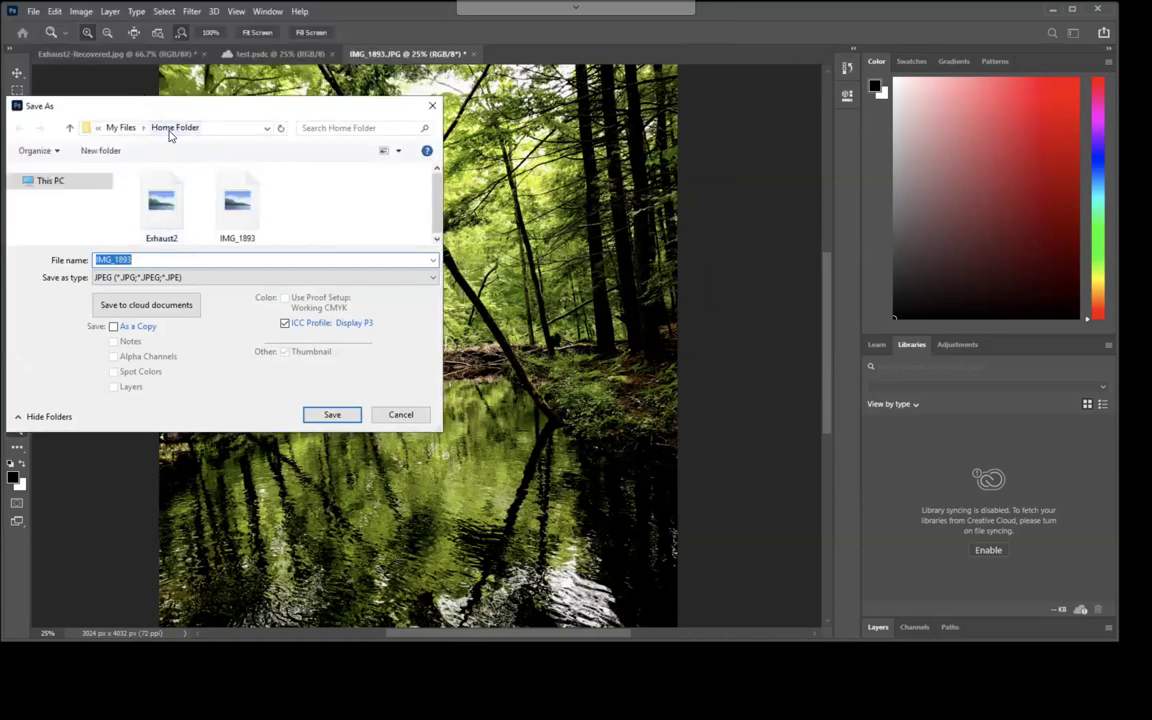
pyautogui.write('testX')
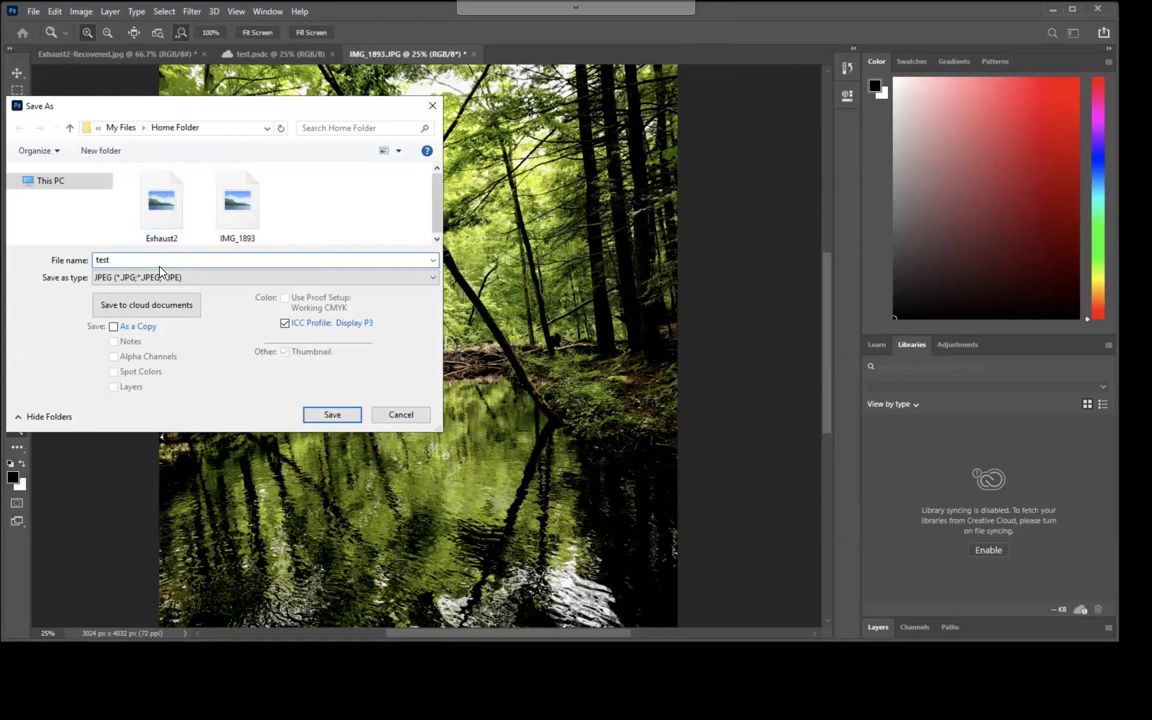
pyautogui.click(329, 414)
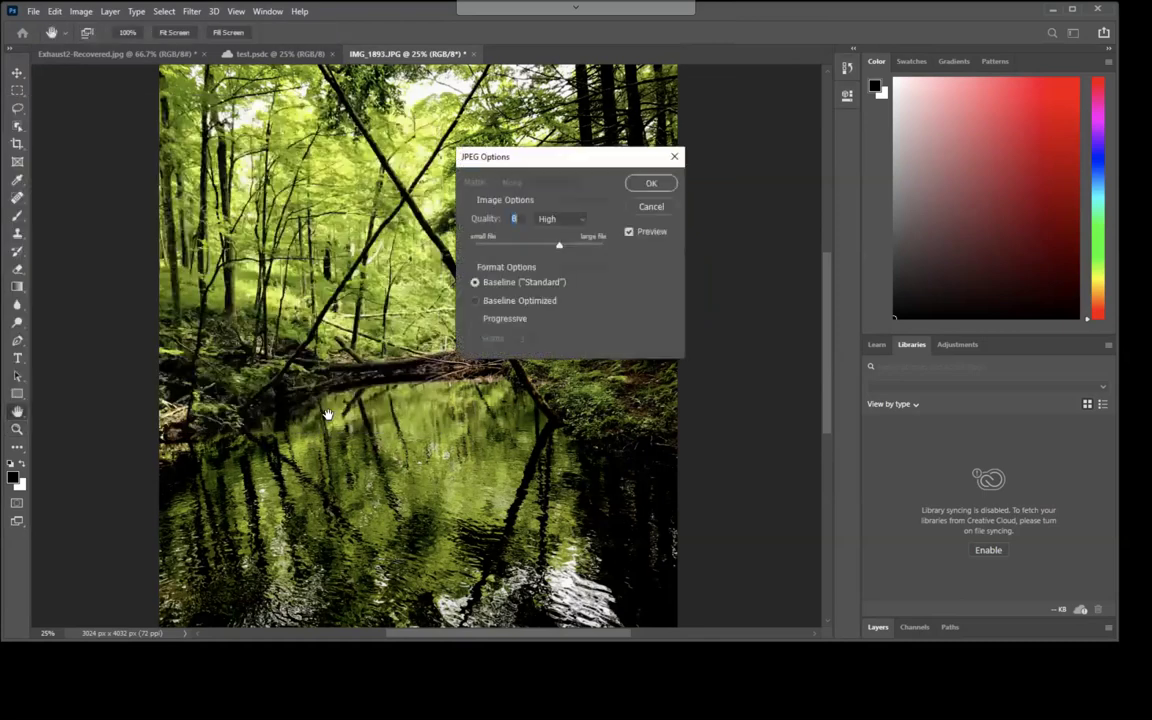
pyautogui.click(650, 184)
pyautogui.press('z')
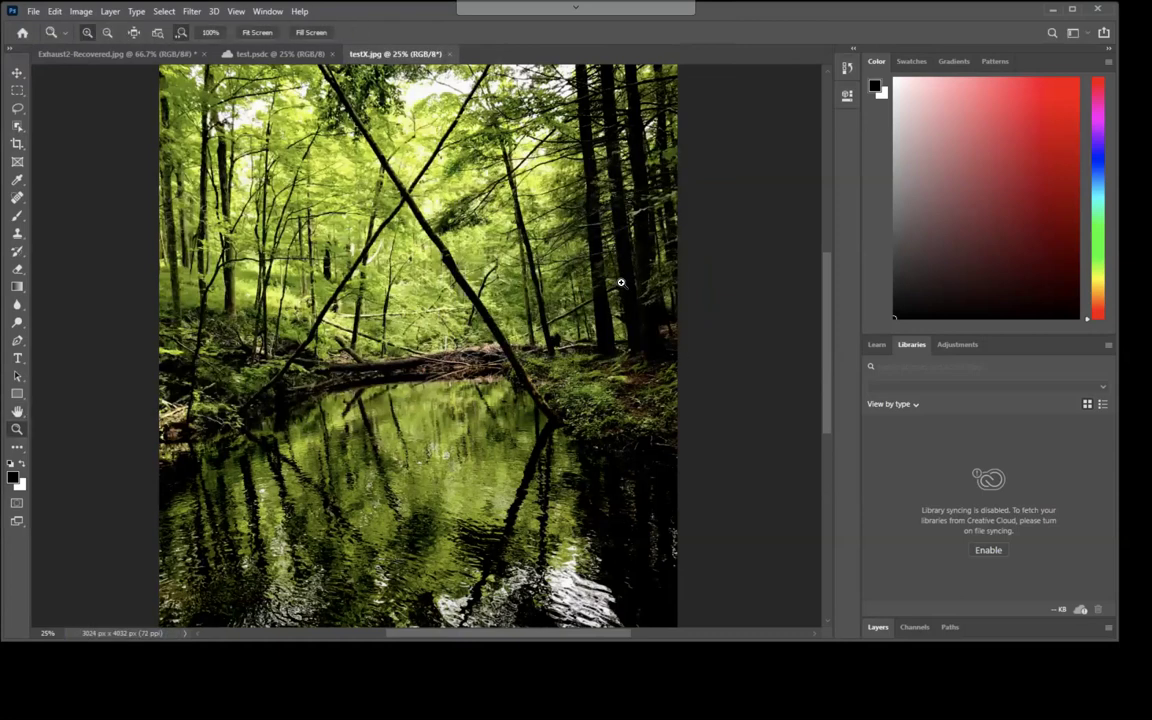
# Exit full screen and verify testX.jpg (4.0 MB) is listed in the My Files Home Folder.
pyautogui.press('Escape')
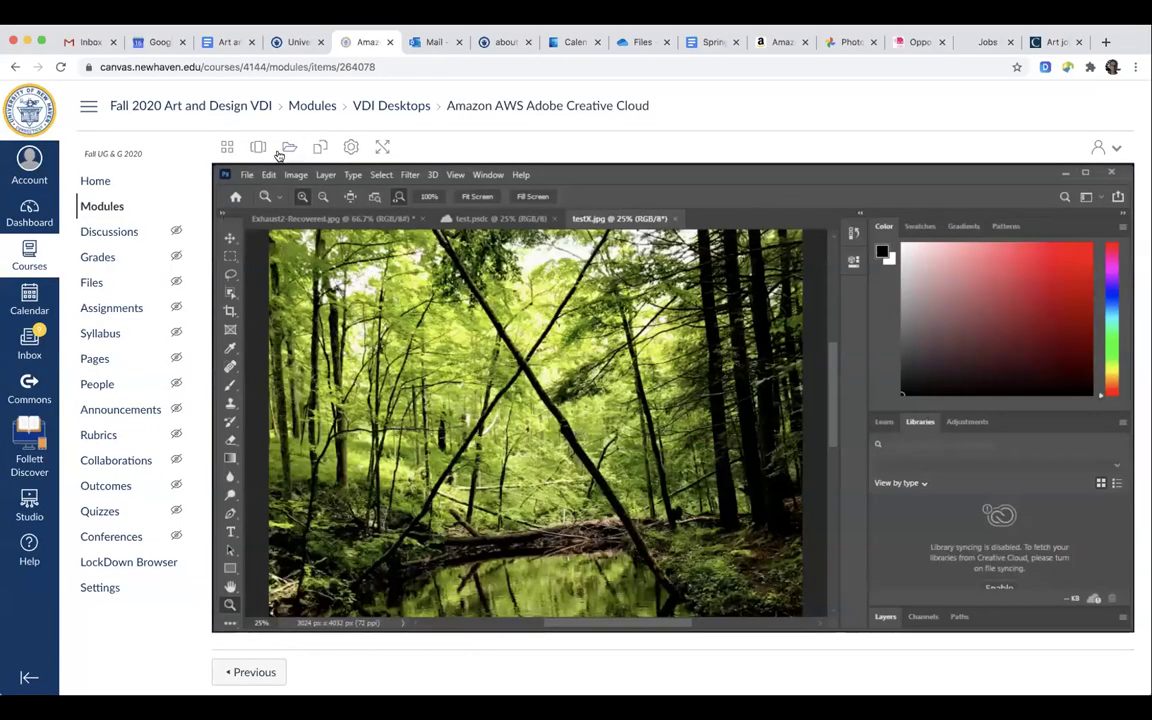
pyautogui.click(288, 148)
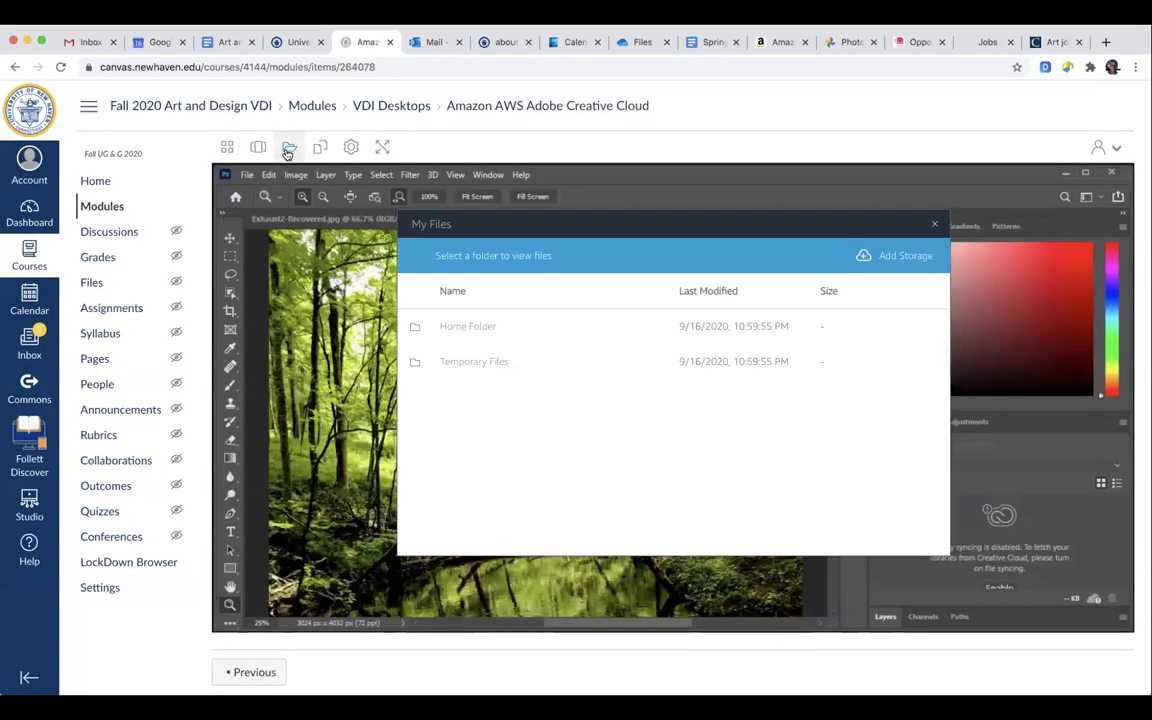
pyautogui.click(472, 328)
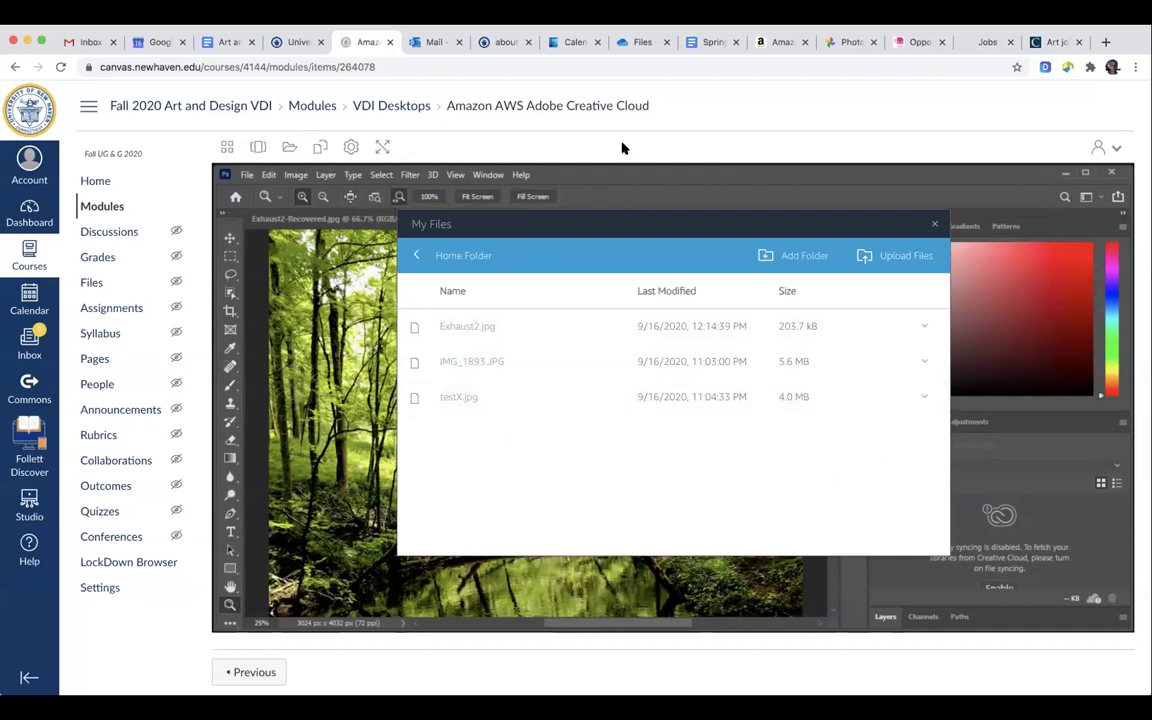
pyautogui.click(935, 224)
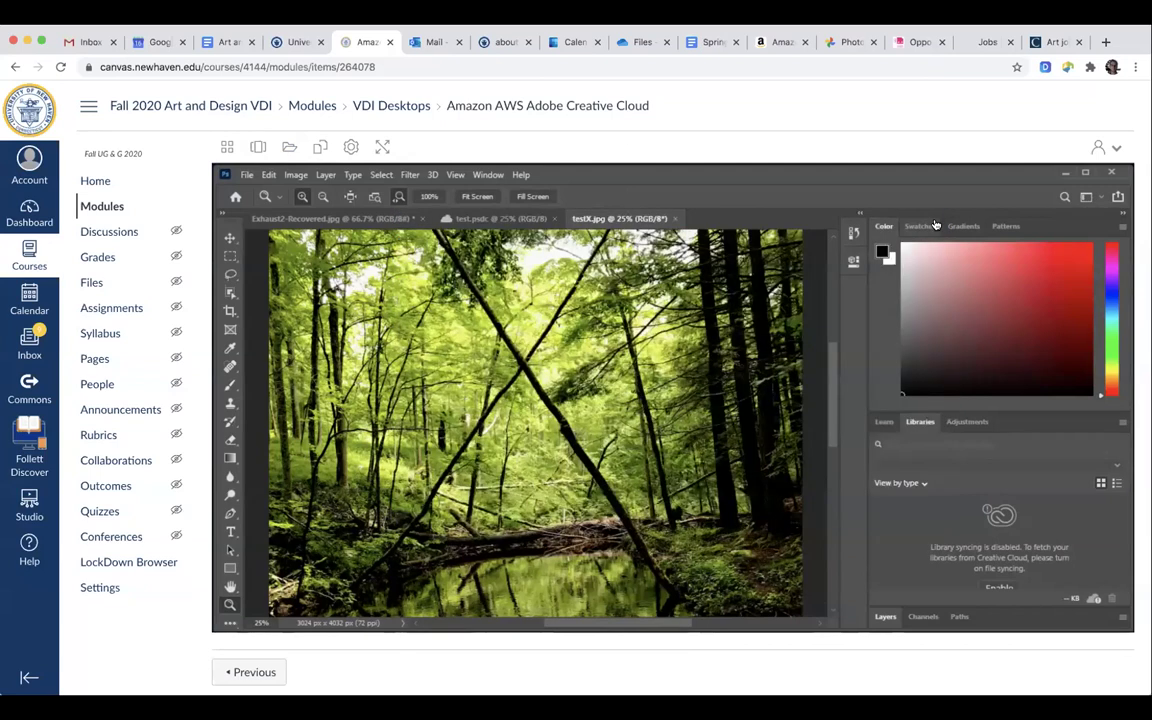